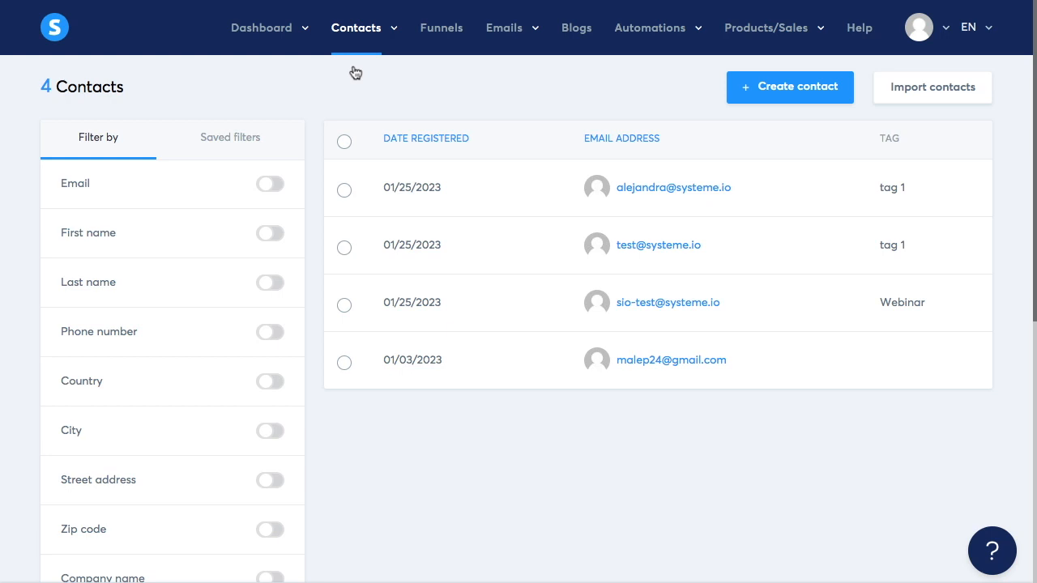
Filter the contacts by email with the Contains condition and the value "test", and clear the Email filter.
{"action": "scroll", "coordinate": [355, 73], "scroll_direction": "down", "scroll_amount": 3}
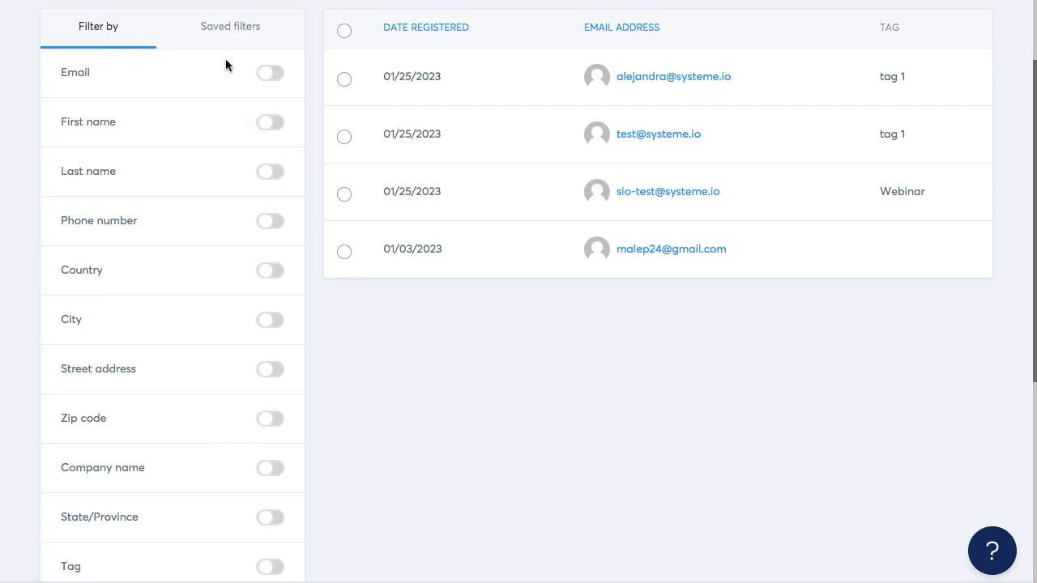
{"action": "left_click", "coordinate": [273, 76]}
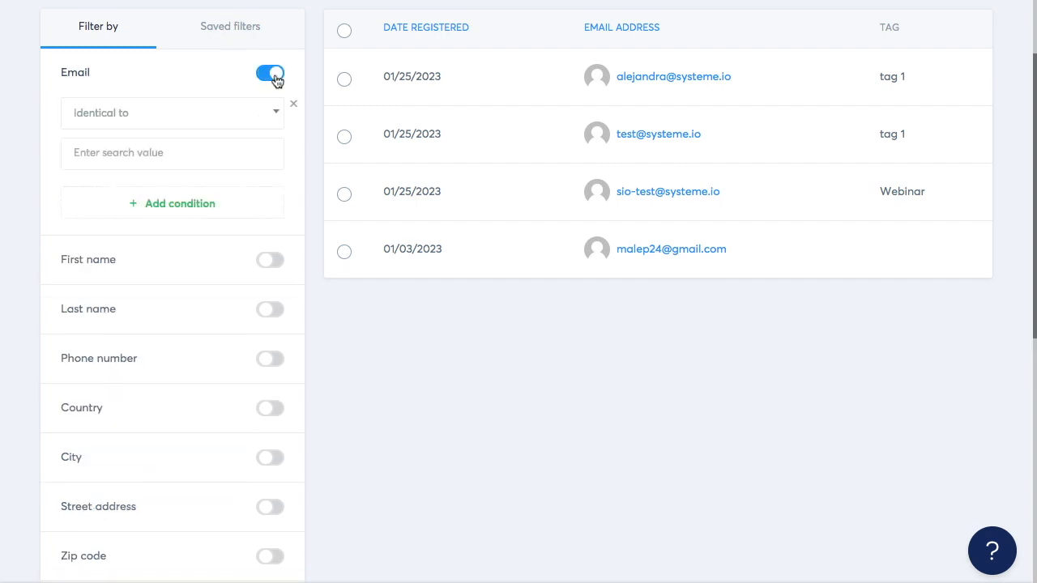
{"action": "left_click", "coordinate": [245, 120]}
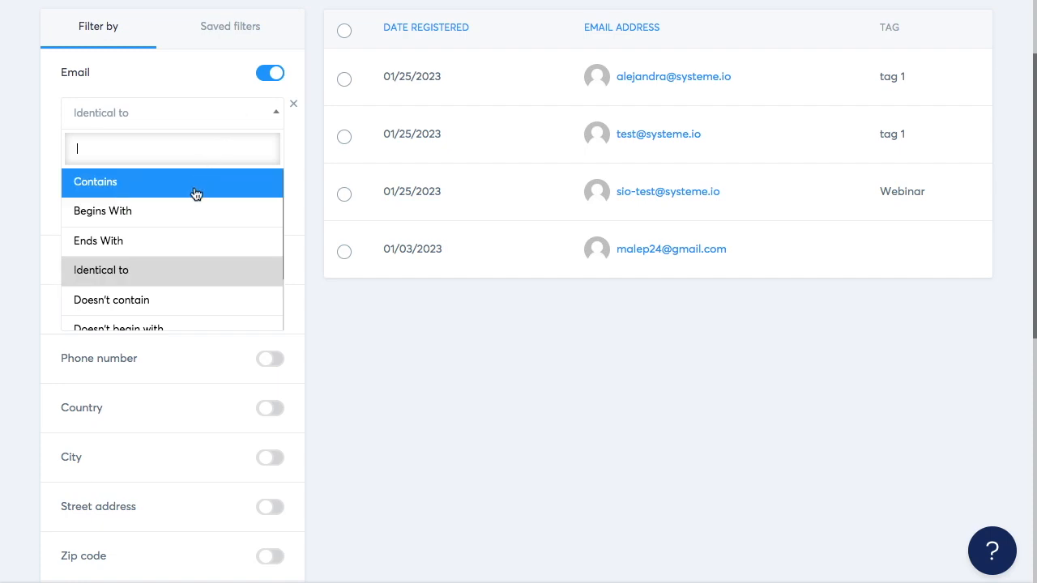
{"action": "scroll", "coordinate": [191, 264], "scroll_direction": "down", "scroll_amount": 1}
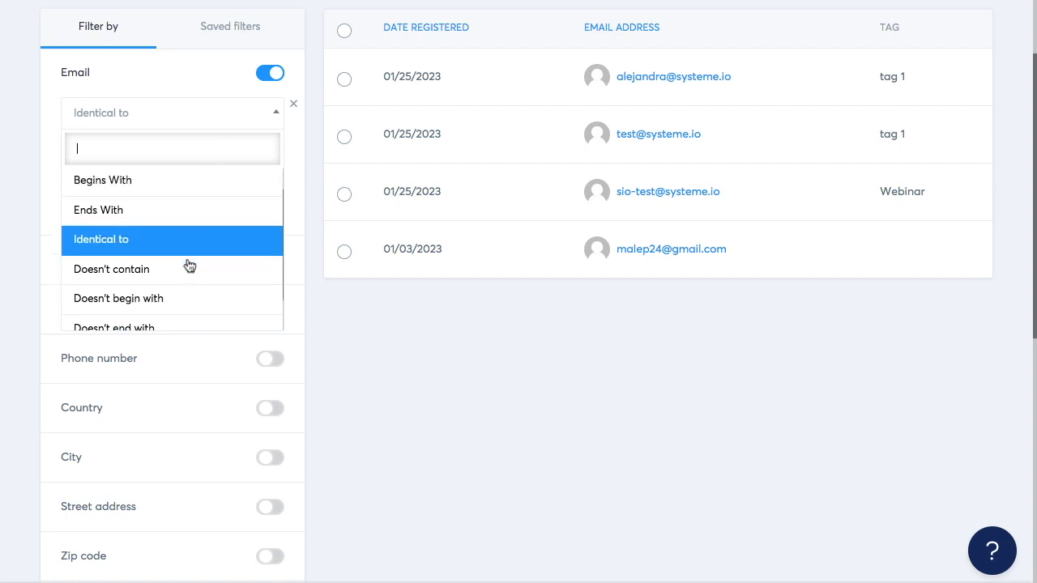
{"action": "scroll", "coordinate": [180, 251], "scroll_direction": "up", "scroll_amount": 1}
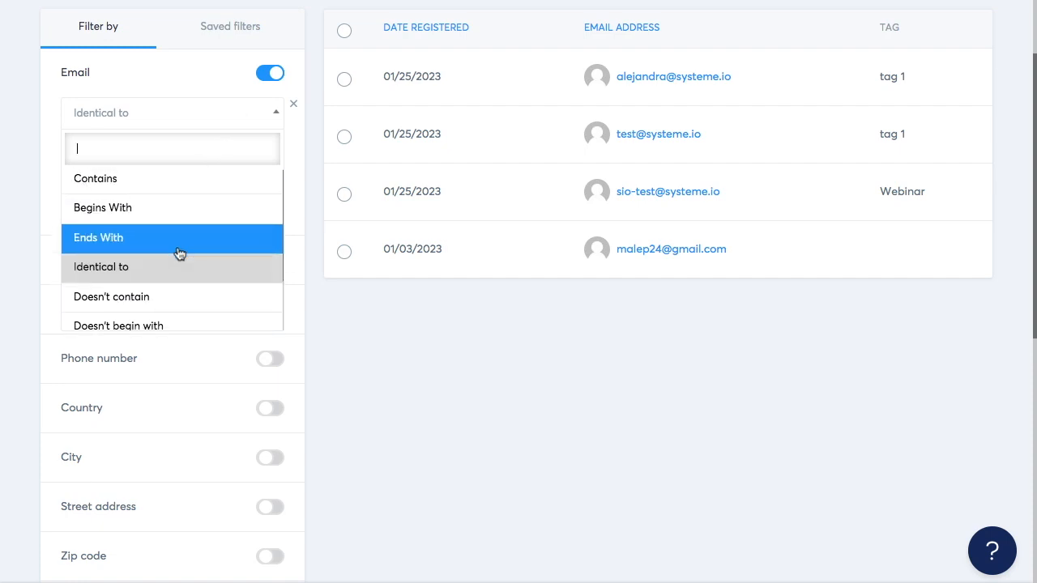
{"action": "scroll", "coordinate": [180, 254], "scroll_direction": "down", "scroll_amount": 3}
{"action": "scroll", "coordinate": [178, 253], "scroll_direction": "up", "scroll_amount": 3}
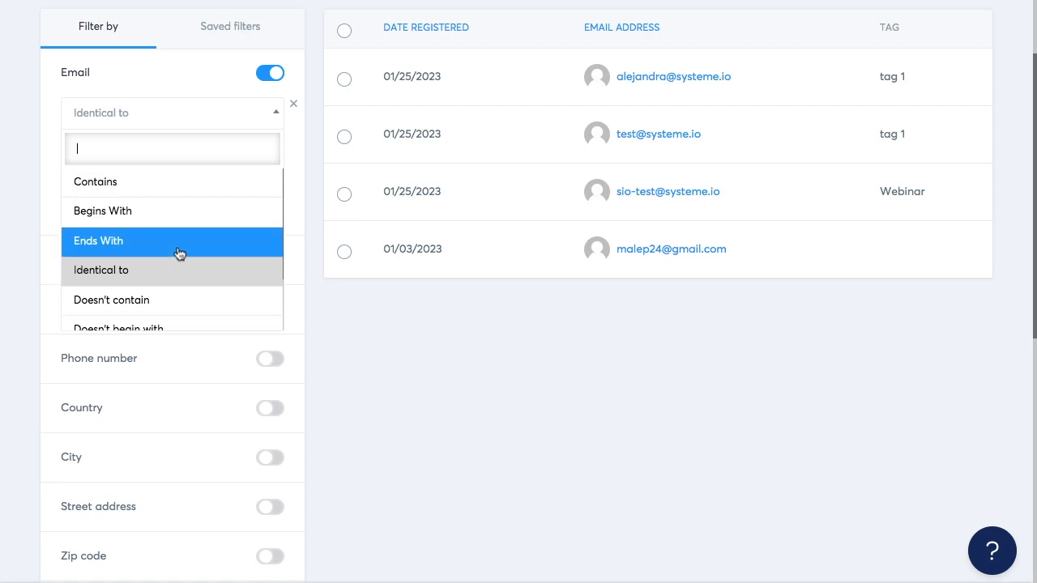
{"action": "left_click", "coordinate": [189, 186]}
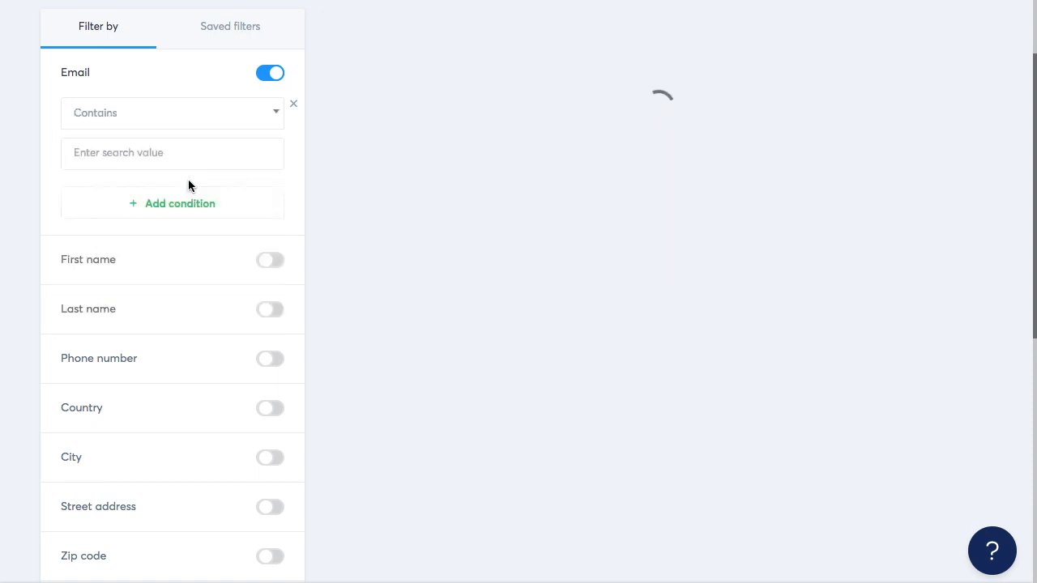
{"action": "left_click", "coordinate": [165, 160]}
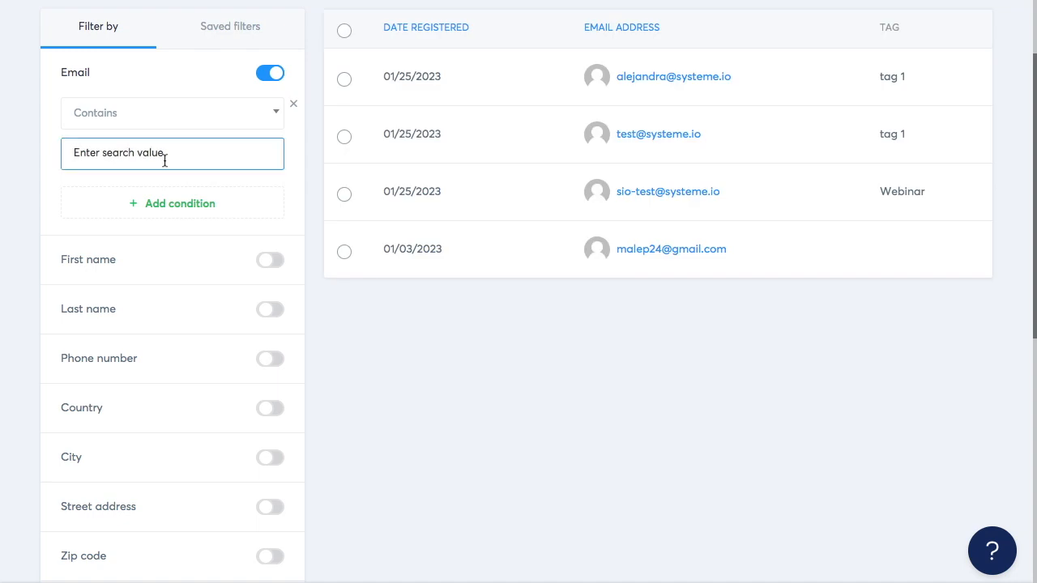
{"action": "type", "text": "test"}
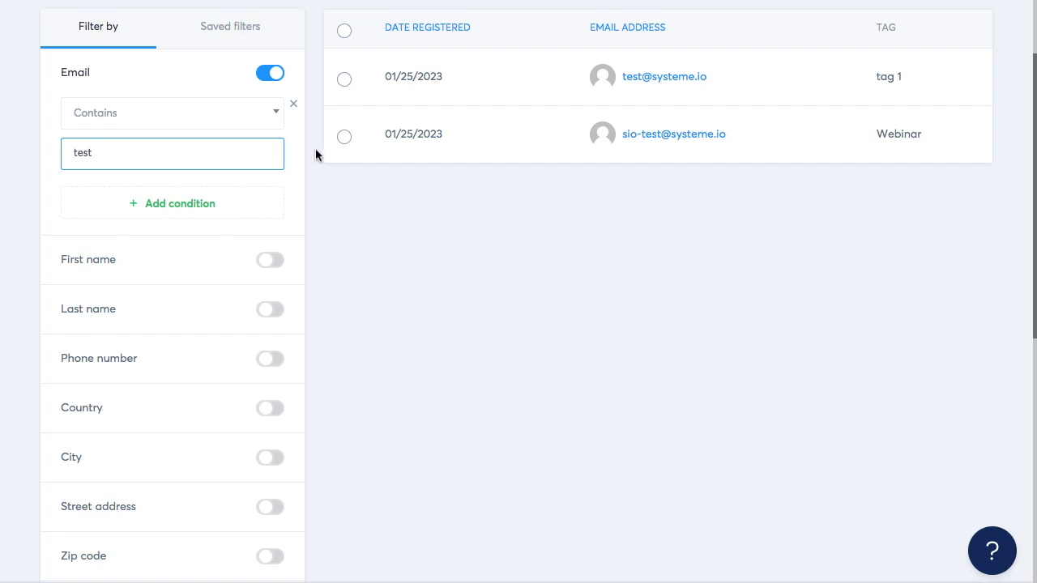
{"action": "left_click", "coordinate": [294, 110]}
{"action": "left_click", "coordinate": [274, 75]}
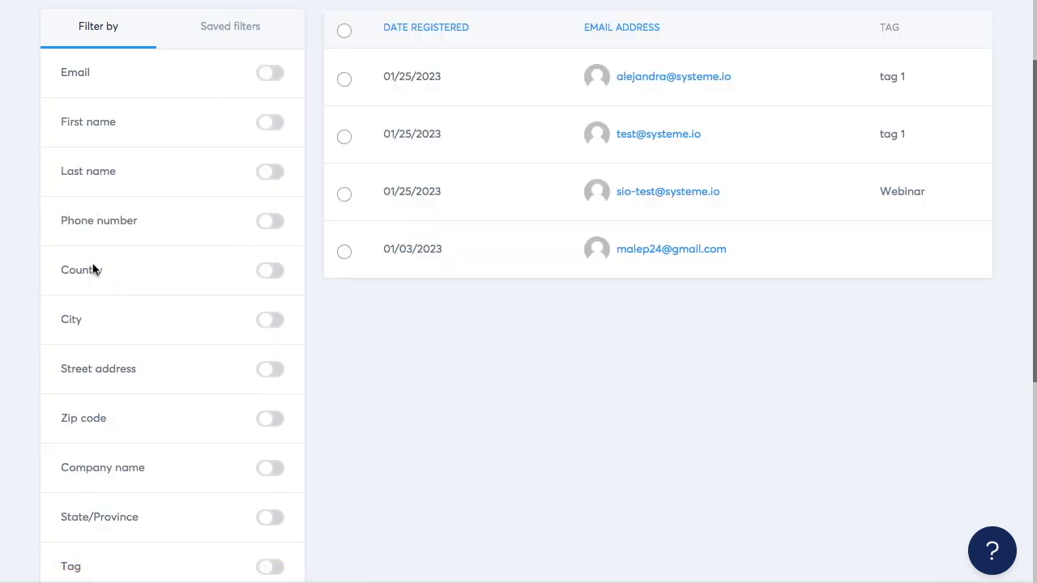
Enable the First name and Last name filters in turn to view their conditions, turning each one off again.
{"action": "left_click", "coordinate": [273, 121]}
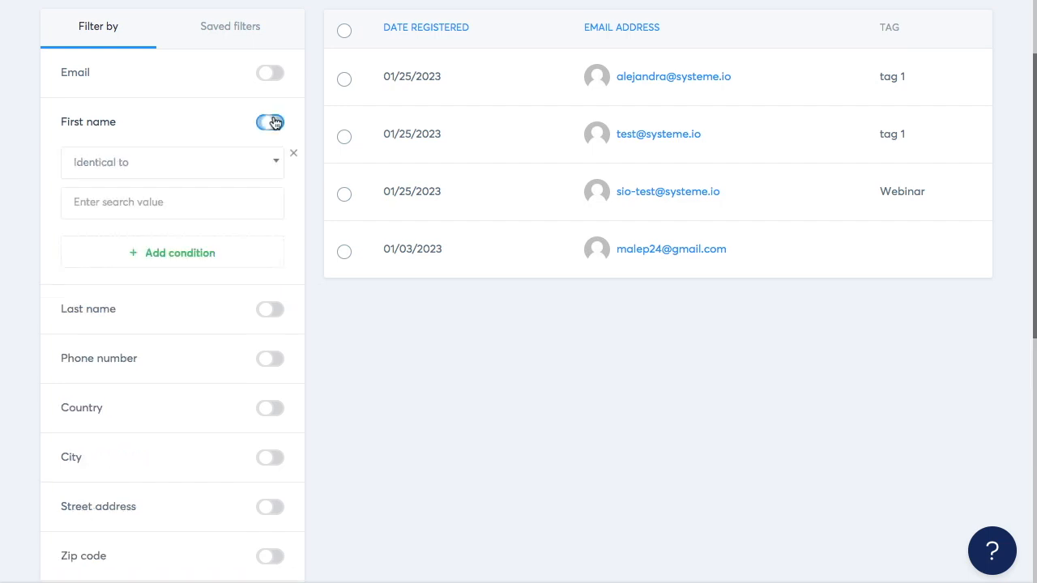
{"action": "left_click", "coordinate": [158, 162]}
{"action": "left_click", "coordinate": [160, 162]}
{"action": "left_click", "coordinate": [270, 123]}
{"action": "left_click", "coordinate": [272, 173]}
{"action": "left_click", "coordinate": [272, 173]}
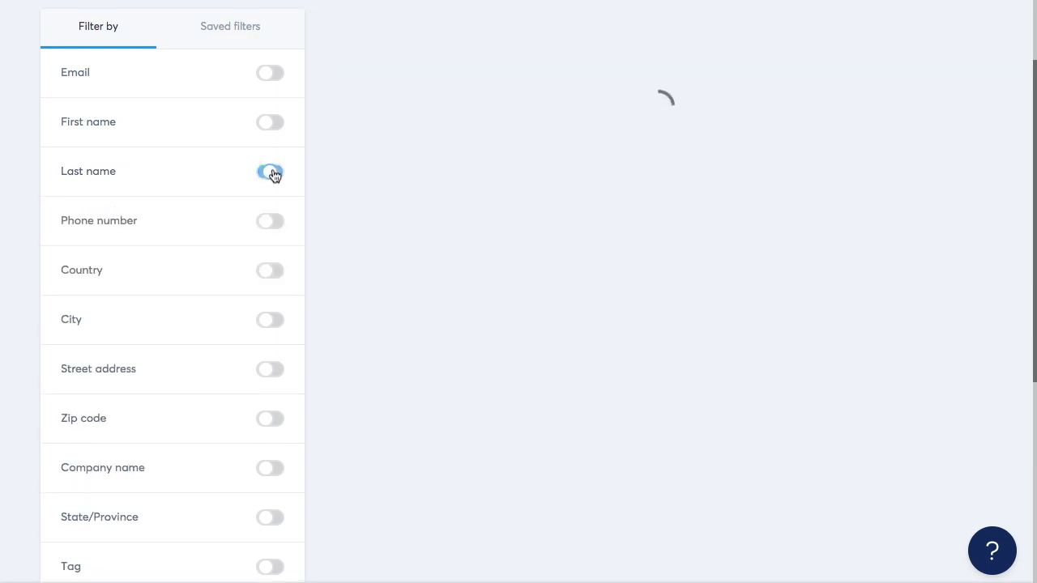
Filter the contacts to those tagged with "tag 1", check the list, and turn the Tag filter off.
{"action": "scroll", "coordinate": [250, 338], "scroll_direction": "down", "scroll_amount": 1}
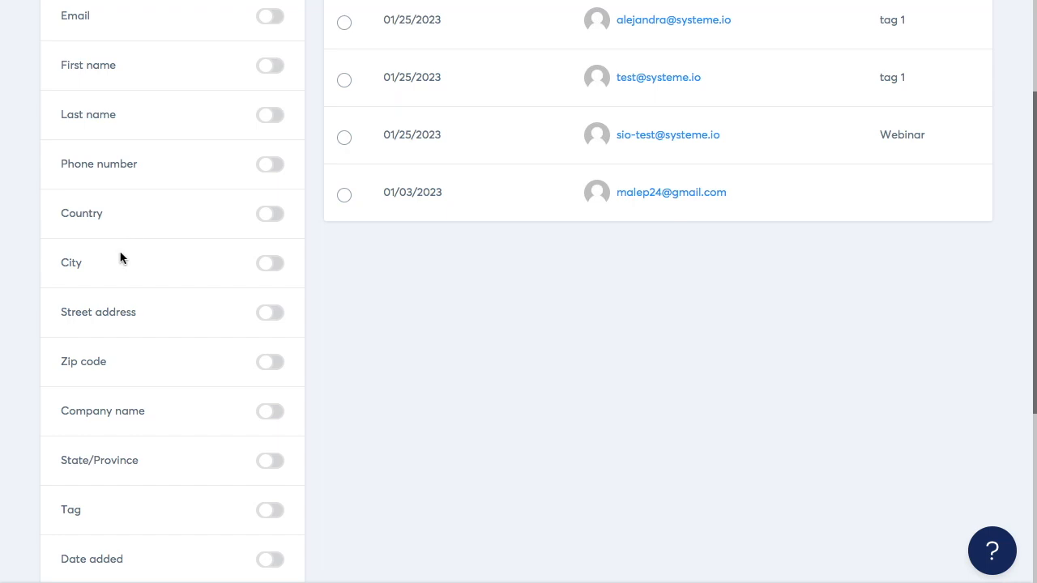
{"action": "scroll", "coordinate": [120, 257], "scroll_direction": "down", "scroll_amount": 4}
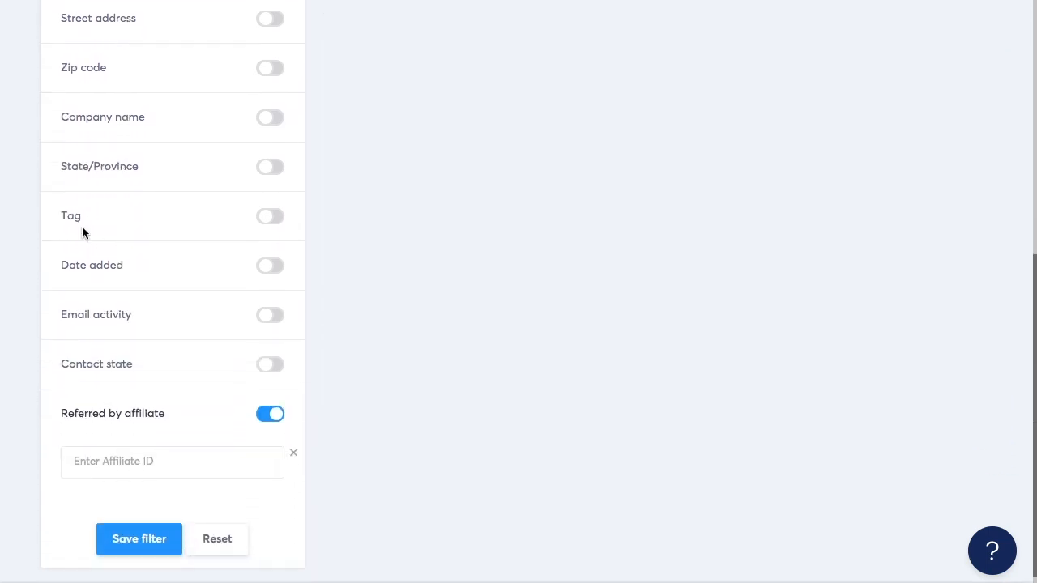
{"action": "left_click", "coordinate": [272, 217]}
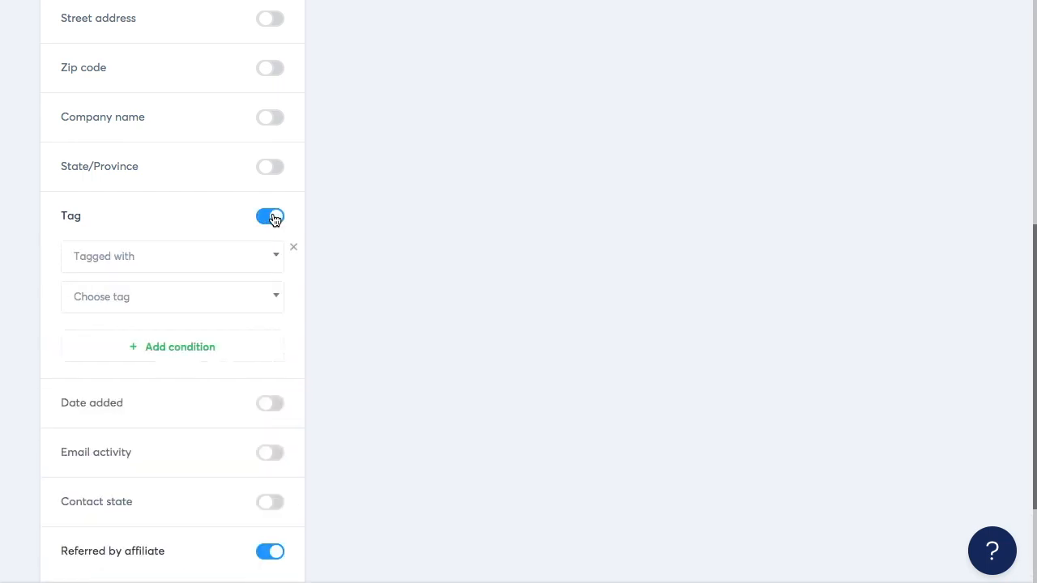
{"action": "left_click", "coordinate": [158, 257]}
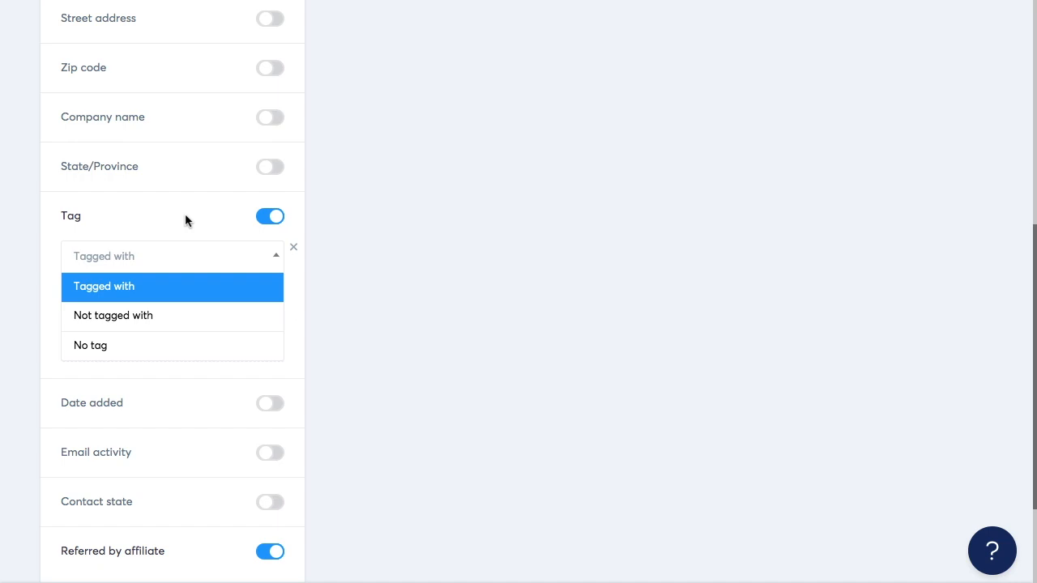
{"action": "left_click", "coordinate": [137, 287]}
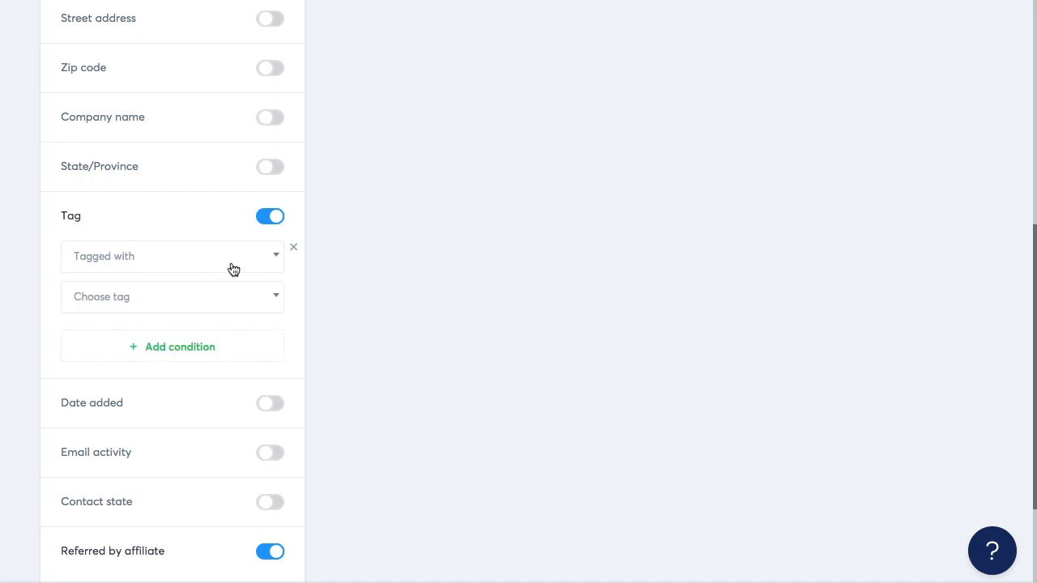
{"action": "left_click", "coordinate": [187, 299]}
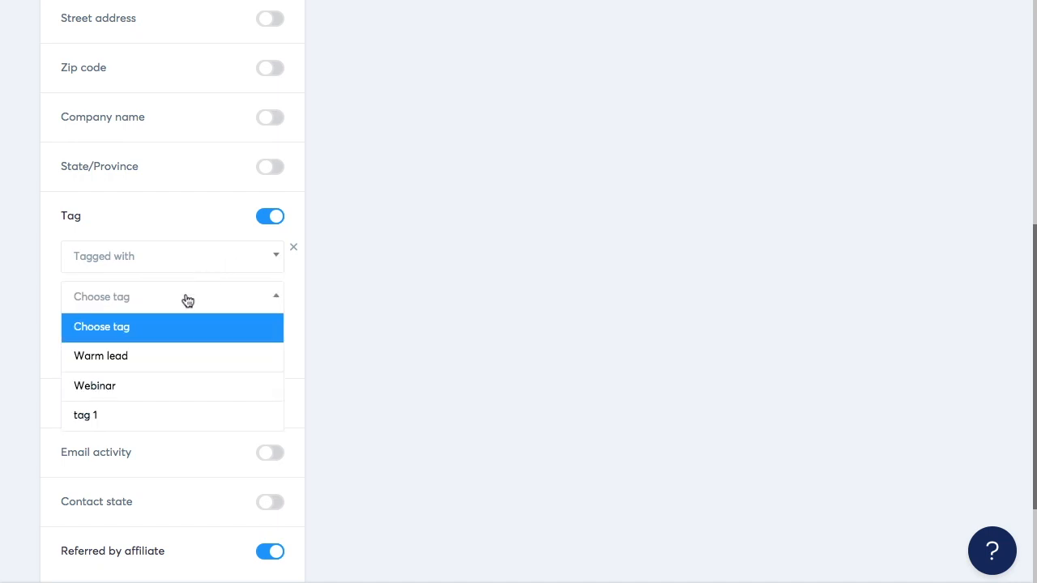
{"action": "left_click", "coordinate": [137, 426]}
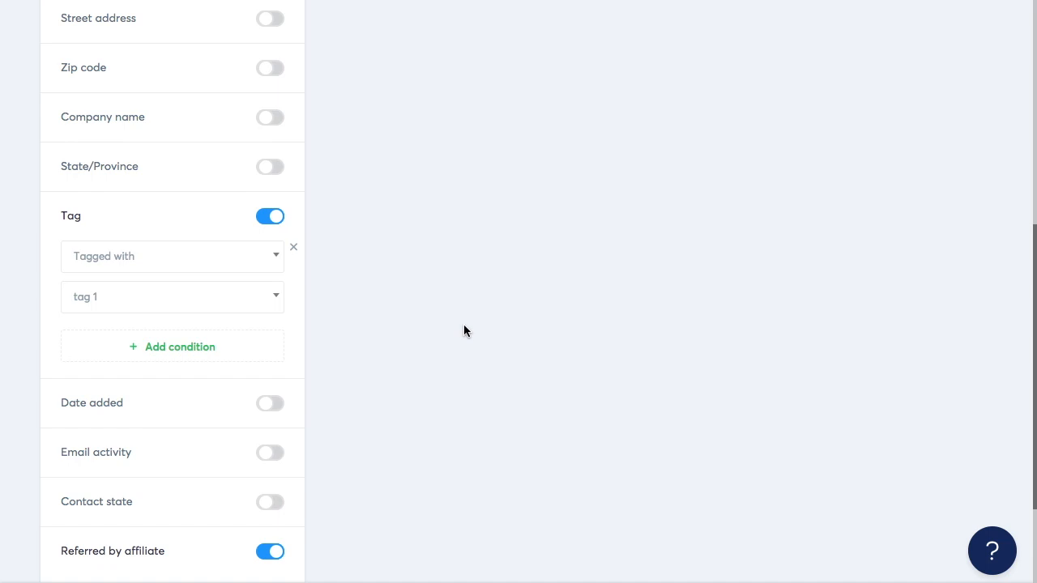
{"action": "scroll", "coordinate": [464, 330], "scroll_direction": "up", "scroll_amount": 6}
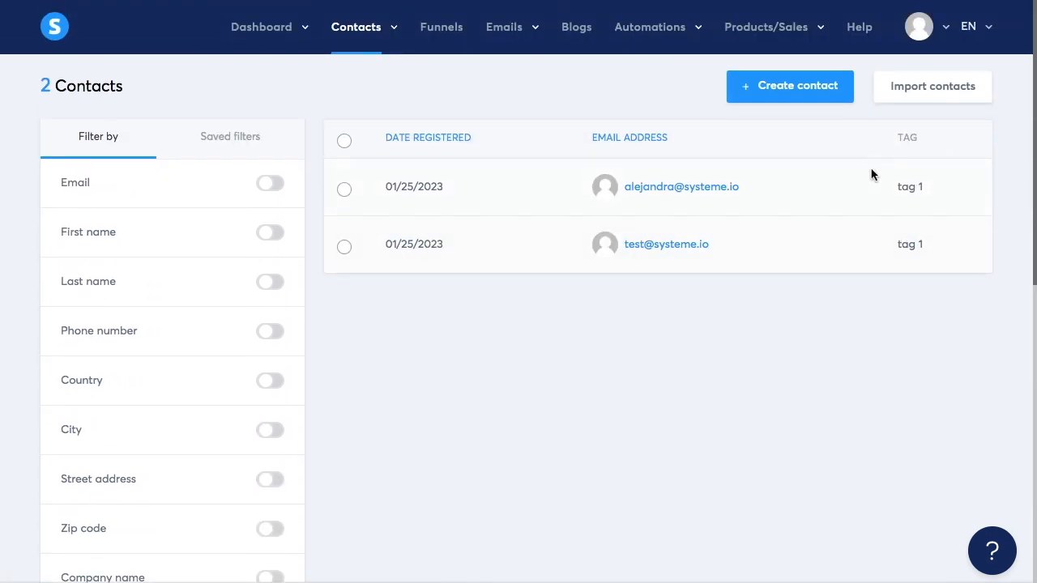
{"action": "scroll", "coordinate": [635, 427], "scroll_direction": "down", "scroll_amount": 6}
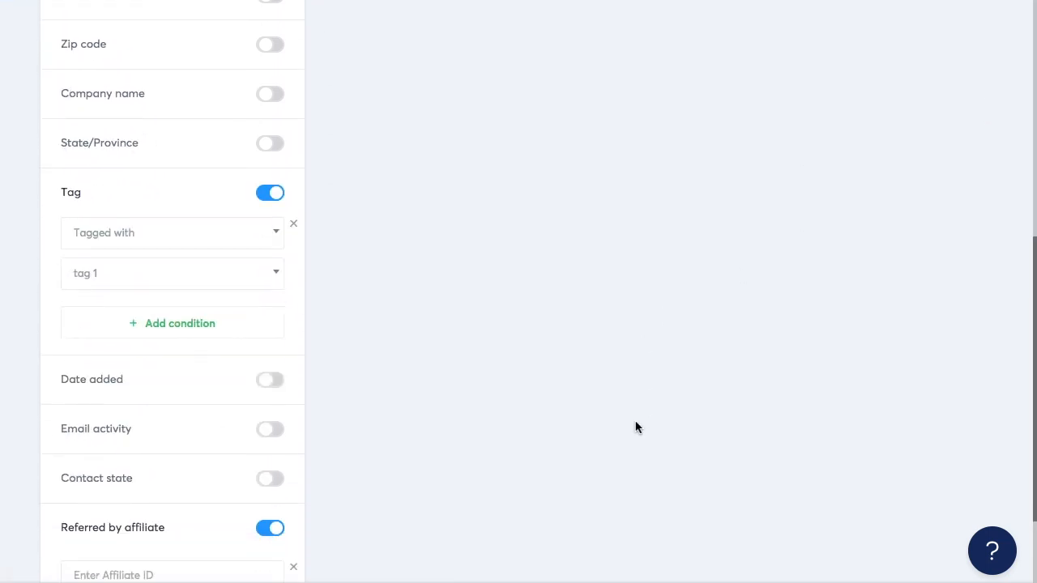
{"action": "left_click", "coordinate": [272, 194]}
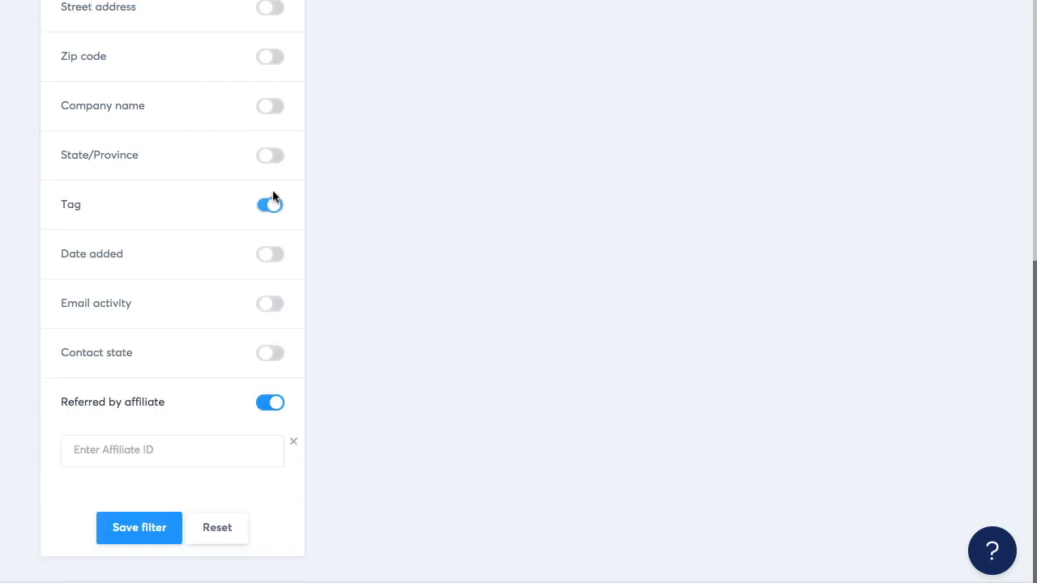
Try the Date added filter with the condition On, look at its date calendar, and turn the filter off.
{"action": "left_click", "coordinate": [272, 251]}
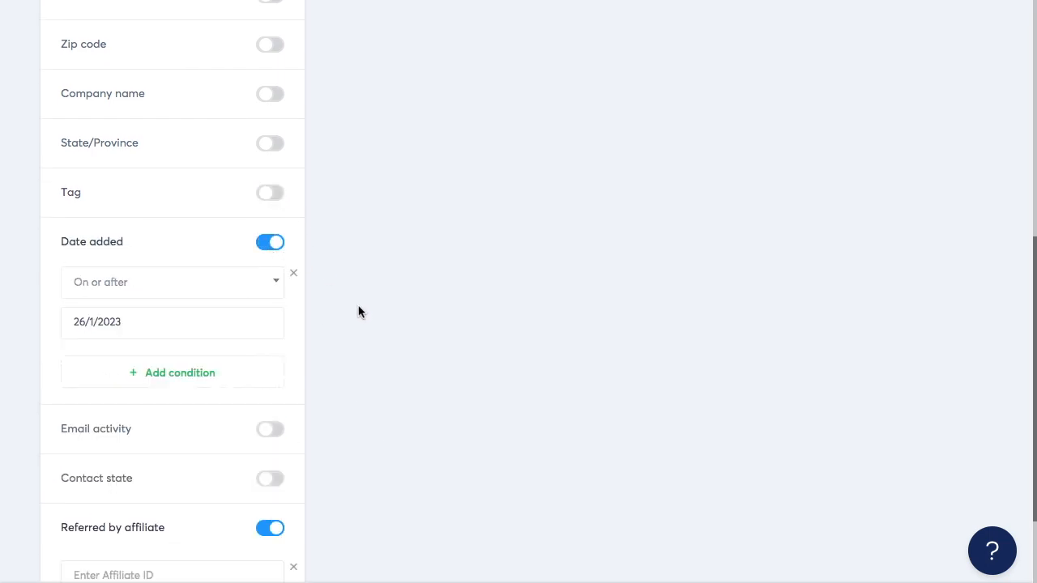
{"action": "scroll", "coordinate": [357, 315], "scroll_direction": "down", "scroll_amount": 1}
{"action": "left_click", "coordinate": [278, 255]}
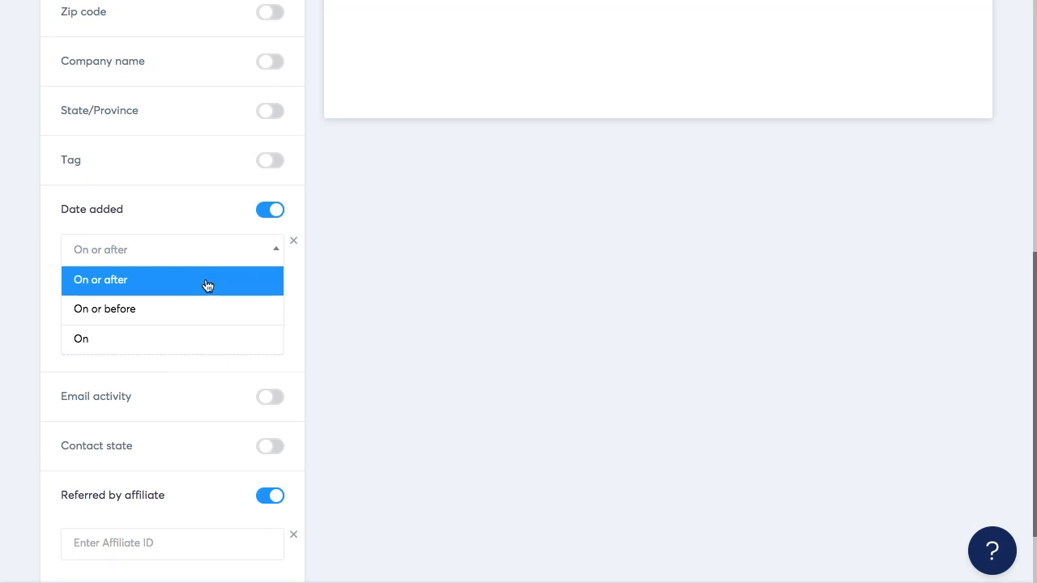
{"action": "left_click", "coordinate": [231, 338]}
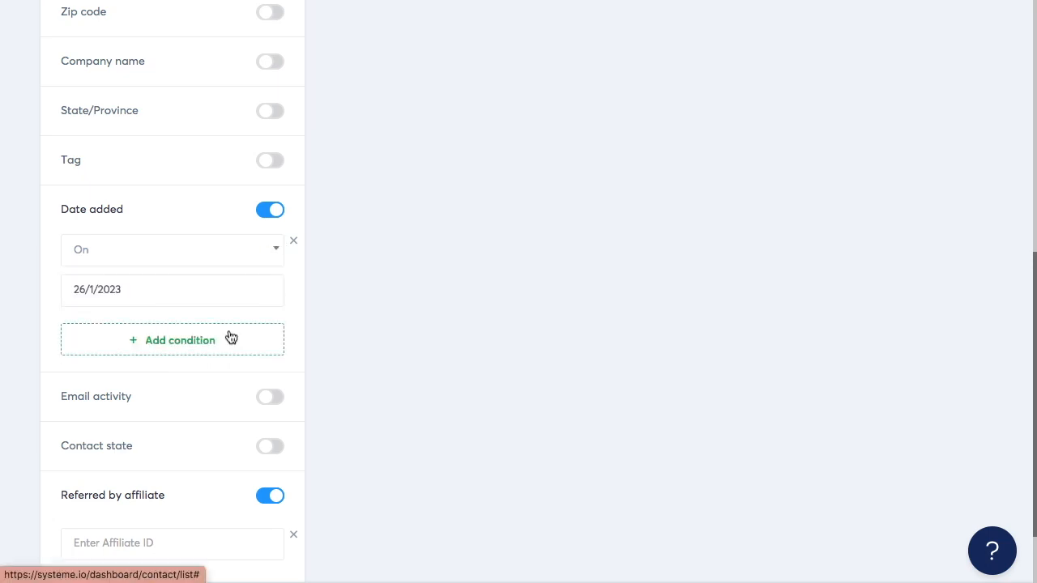
{"action": "left_click", "coordinate": [207, 292]}
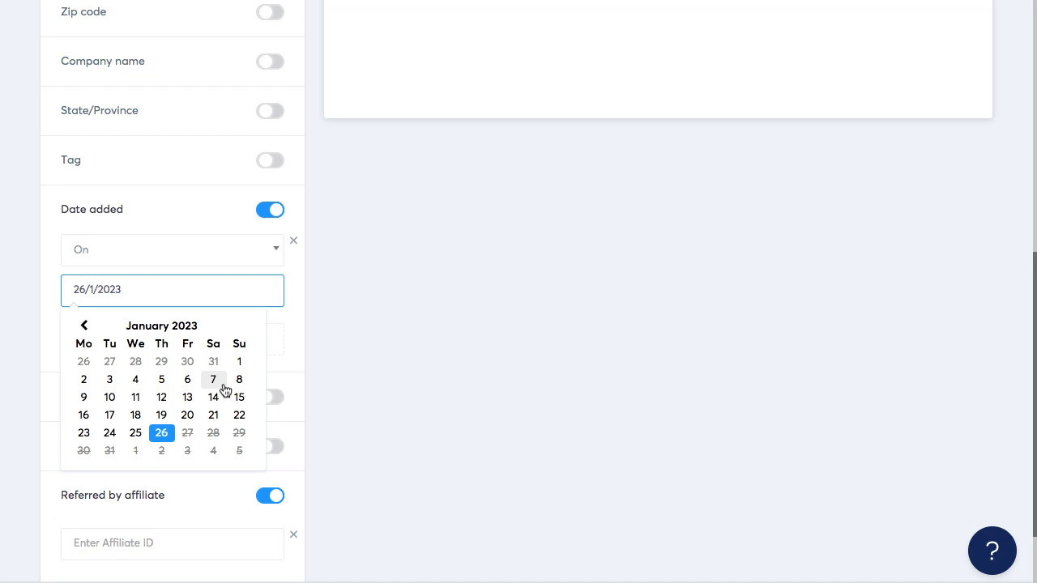
{"action": "left_click", "coordinate": [276, 213]}
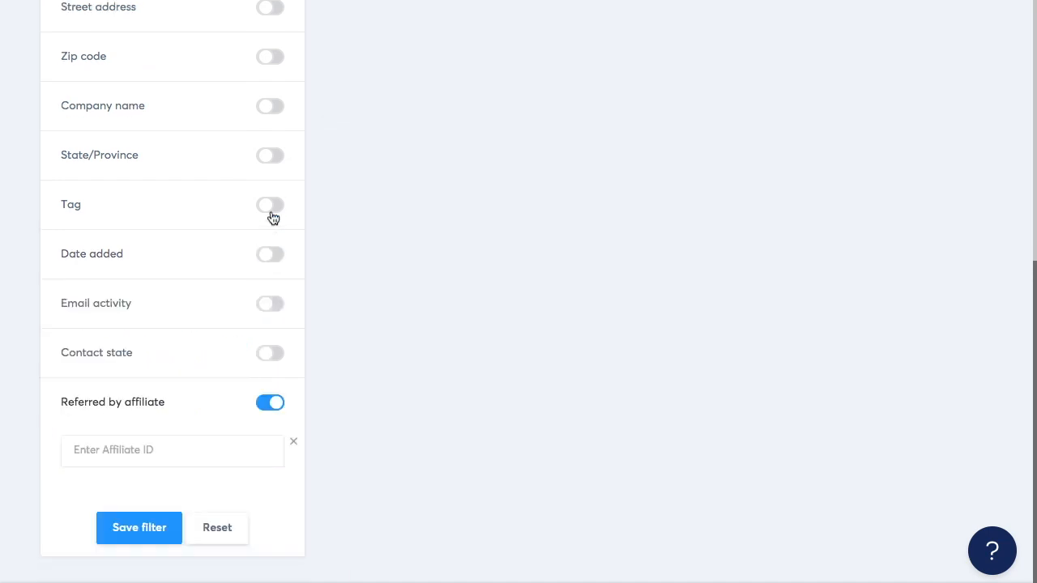
Filter for contacts with no email opened or clicked since 1/12/2022, and turn the Email activity filter off.
{"action": "left_click", "coordinate": [268, 300]}
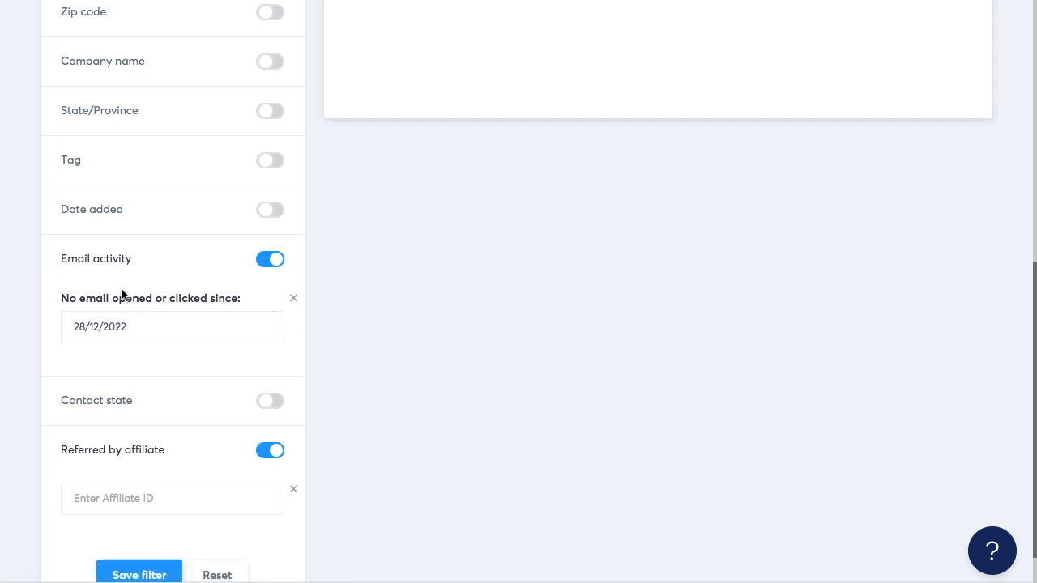
{"action": "left_click", "coordinate": [160, 327]}
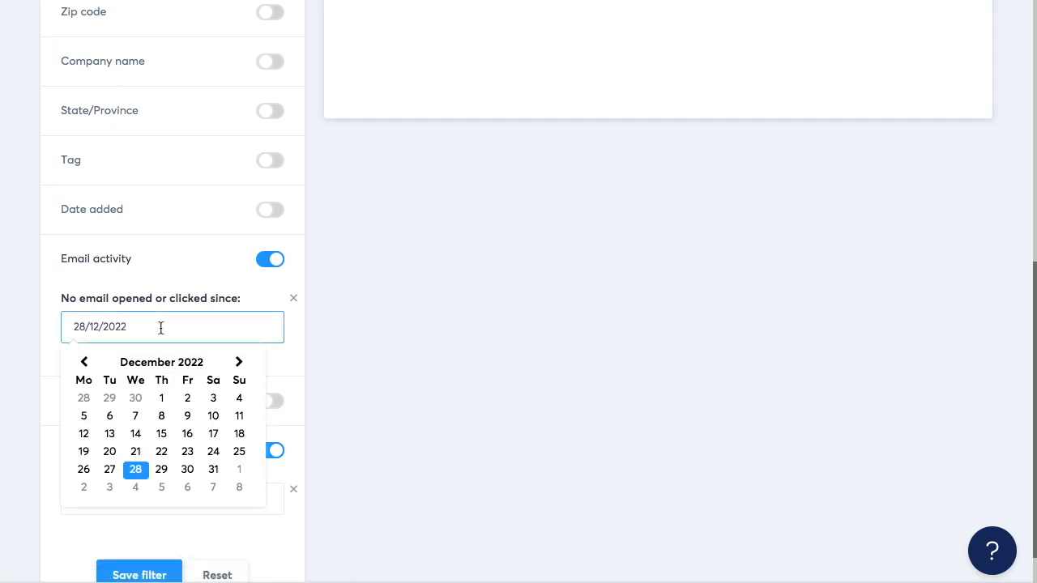
{"action": "left_click", "coordinate": [161, 398]}
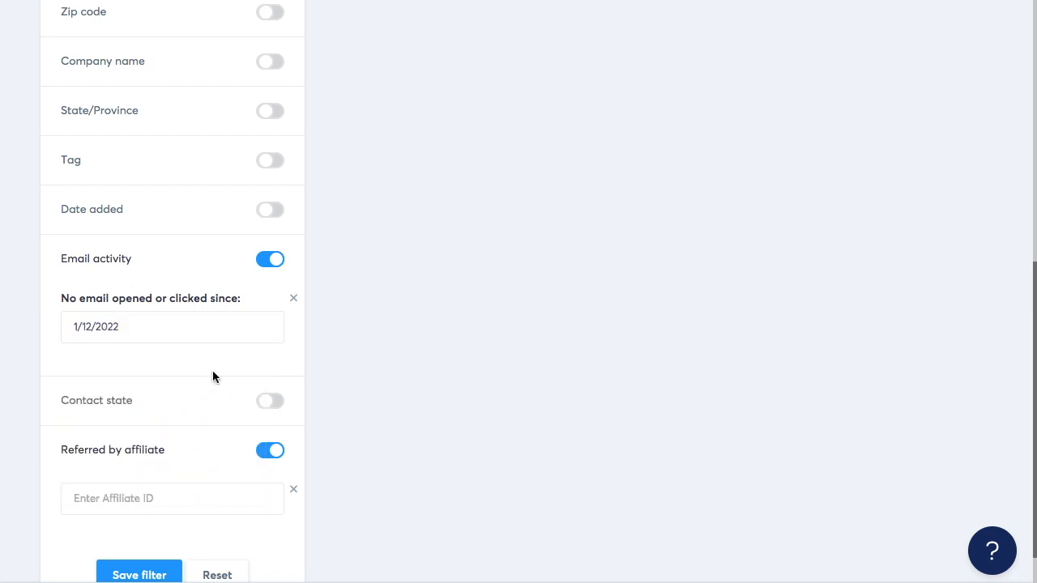
{"action": "scroll", "coordinate": [331, 361], "scroll_direction": "up", "scroll_amount": 1}
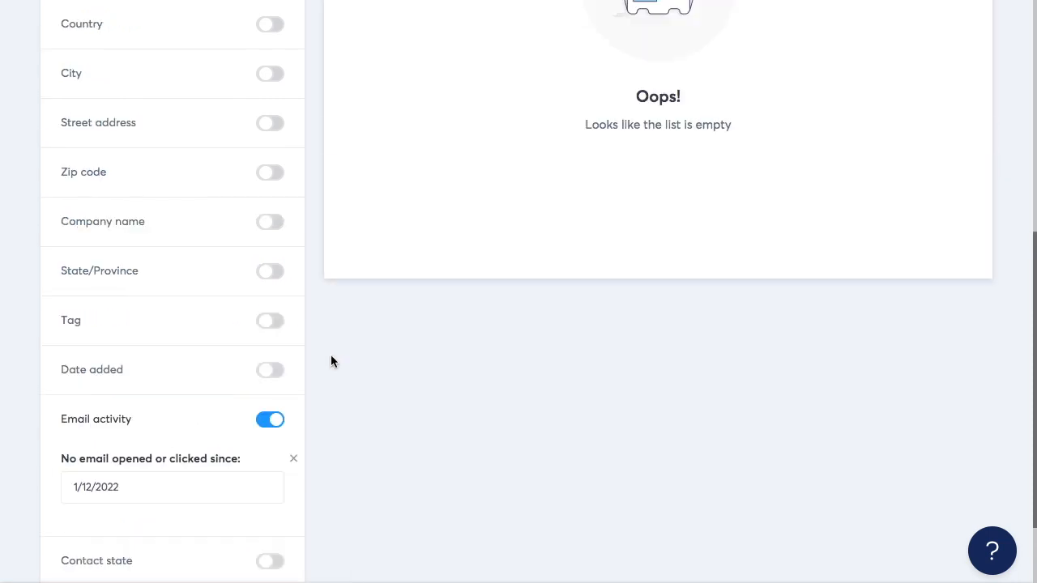
{"action": "scroll", "coordinate": [330, 360], "scroll_direction": "up", "scroll_amount": 2}
{"action": "scroll", "coordinate": [330, 361], "scroll_direction": "down", "scroll_amount": 4}
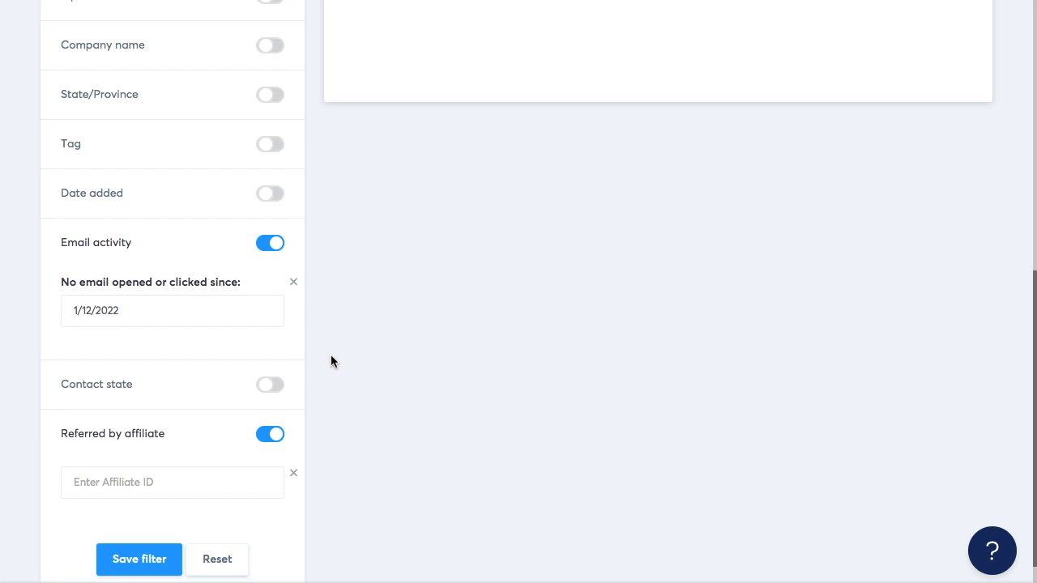
{"action": "left_click", "coordinate": [270, 243]}
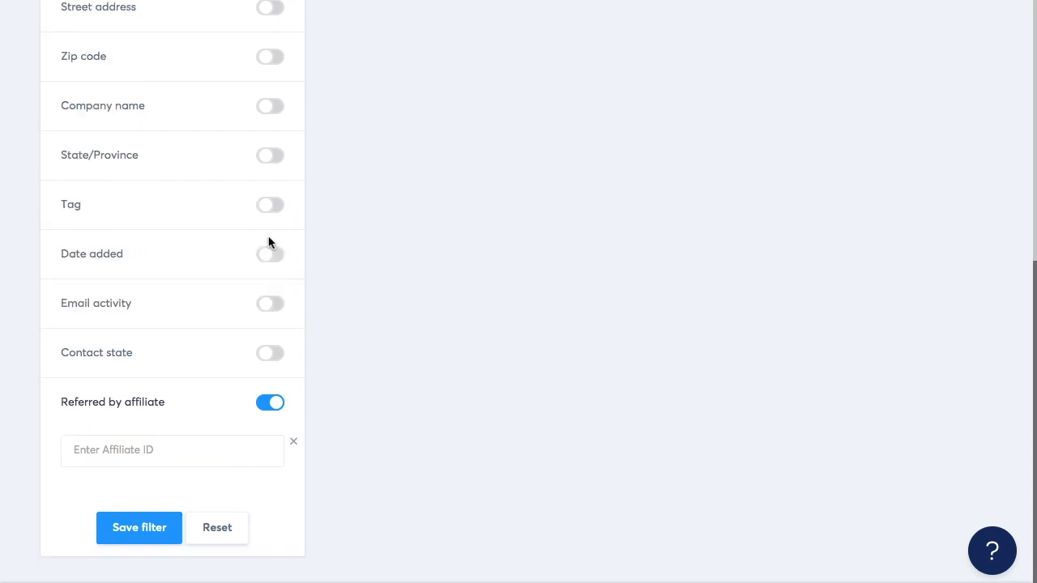
Enable the Contact state filter and try the states Active, Unsubscribed and Bounced in turn.
{"action": "left_click", "coordinate": [269, 356]}
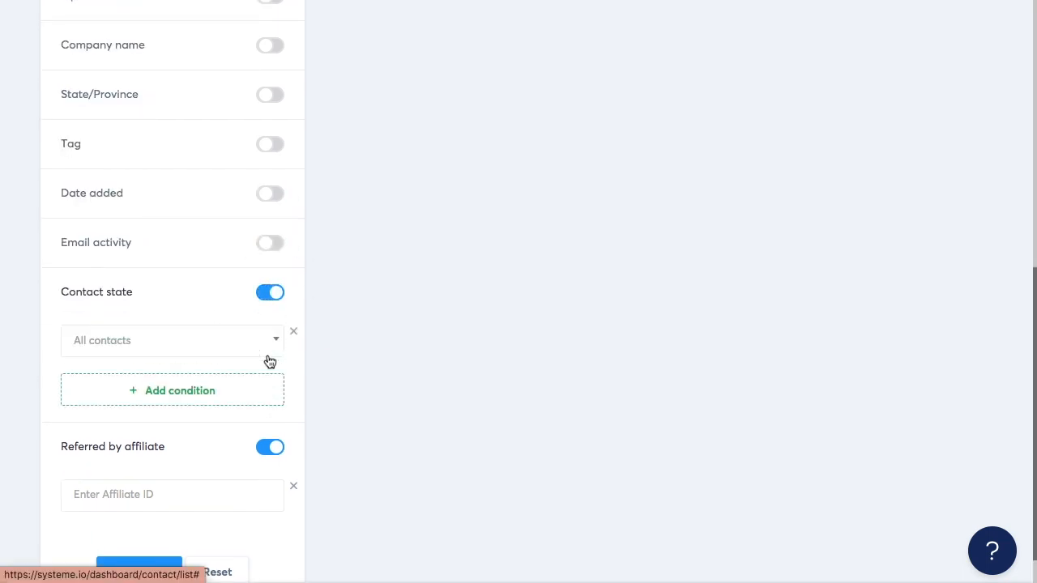
{"action": "left_click", "coordinate": [210, 349]}
{"action": "scroll", "coordinate": [291, 364], "scroll_direction": "down", "scroll_amount": 1}
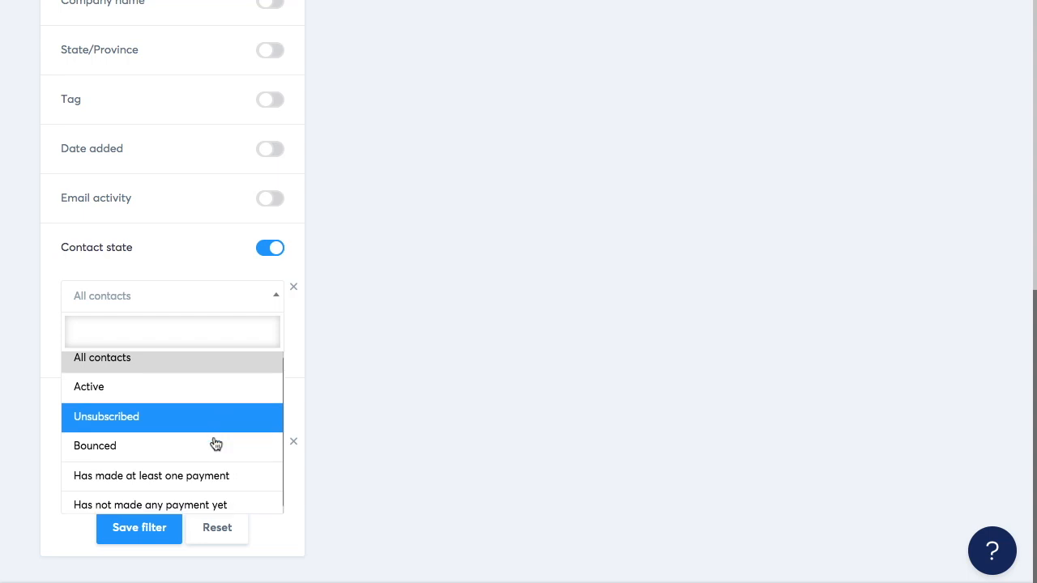
{"action": "left_click", "coordinate": [189, 395]}
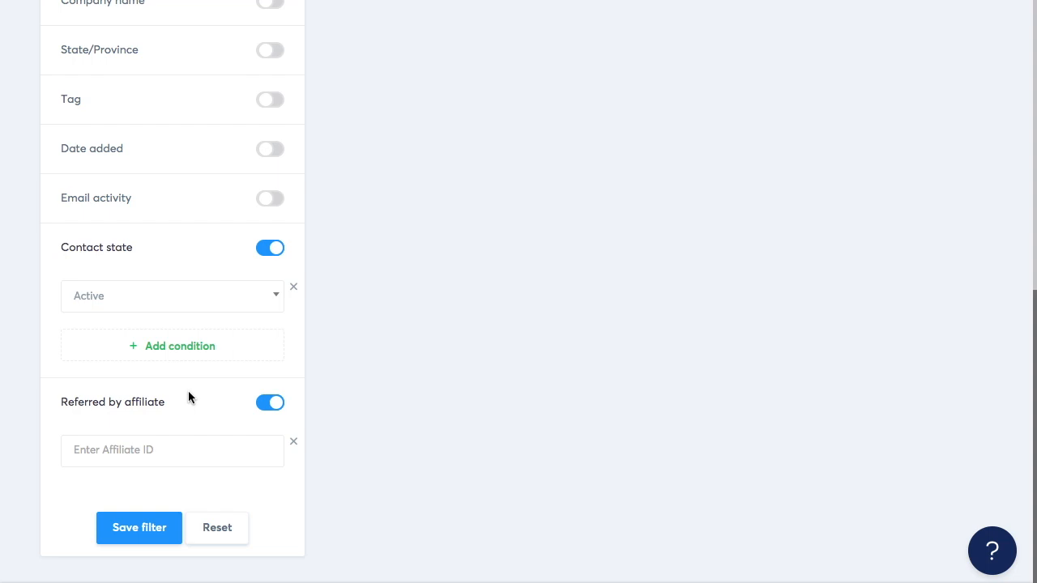
{"action": "left_click", "coordinate": [268, 296]}
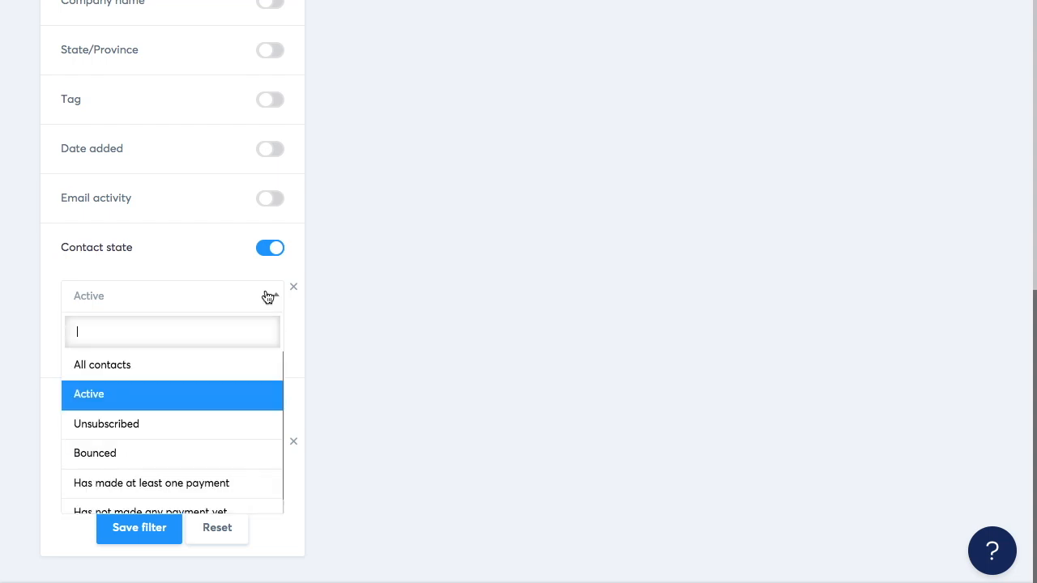
{"action": "left_click", "coordinate": [189, 420]}
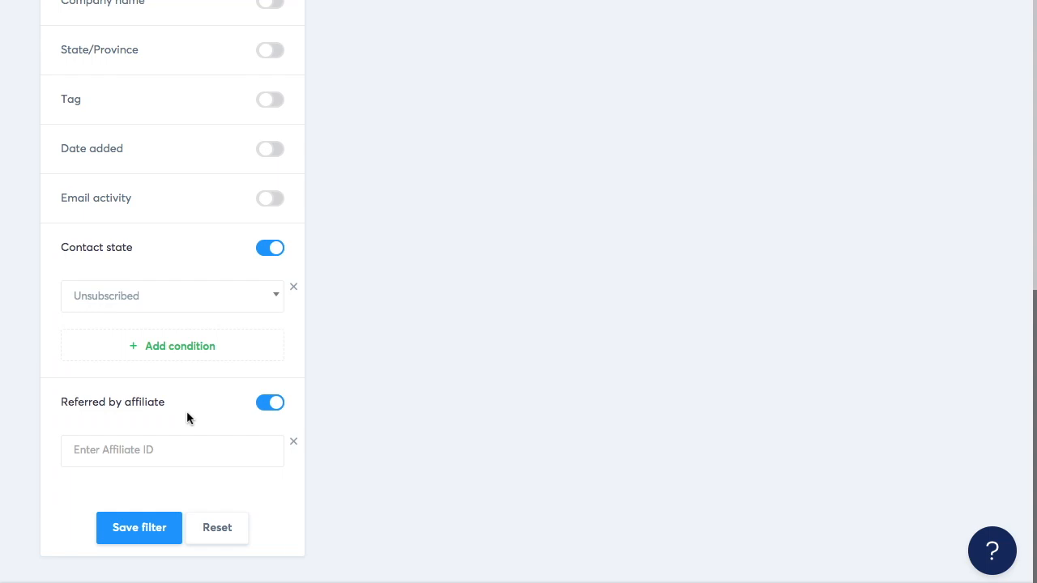
{"action": "left_click", "coordinate": [276, 298]}
{"action": "scroll", "coordinate": [227, 396], "scroll_direction": "down", "scroll_amount": 1}
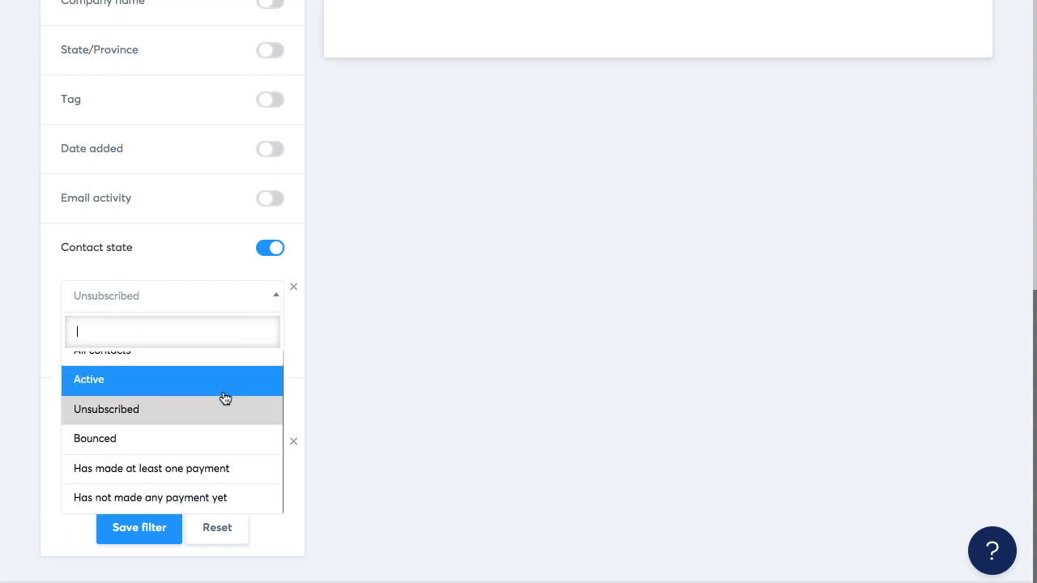
{"action": "left_click", "coordinate": [125, 441]}
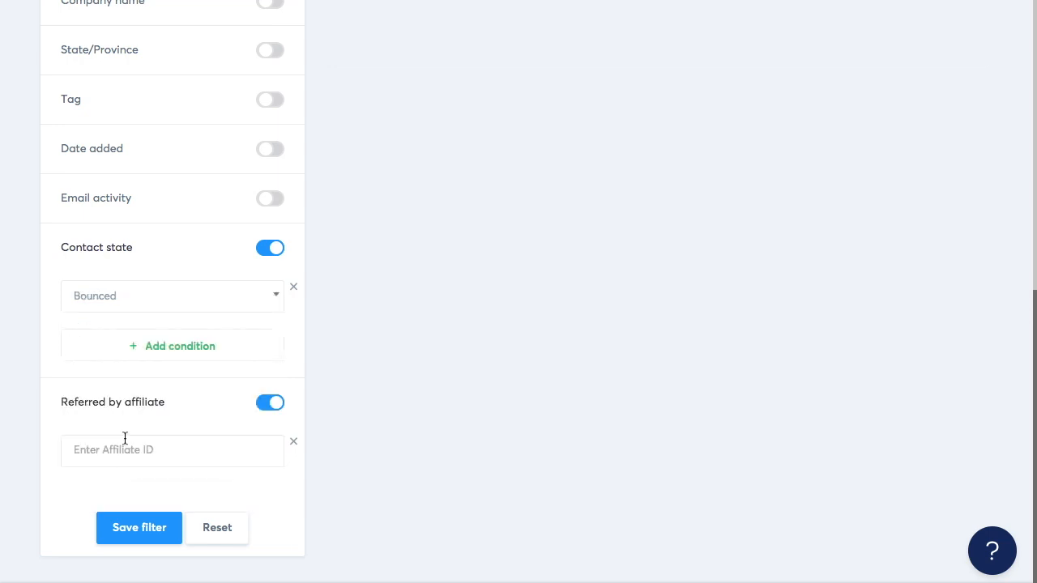
Look at the payment-related options of the Contact state filter, turn it off, and go to the affiliate ID field.
{"action": "left_click", "coordinate": [204, 307]}
{"action": "scroll", "coordinate": [230, 387], "scroll_direction": "down", "scroll_amount": 1}
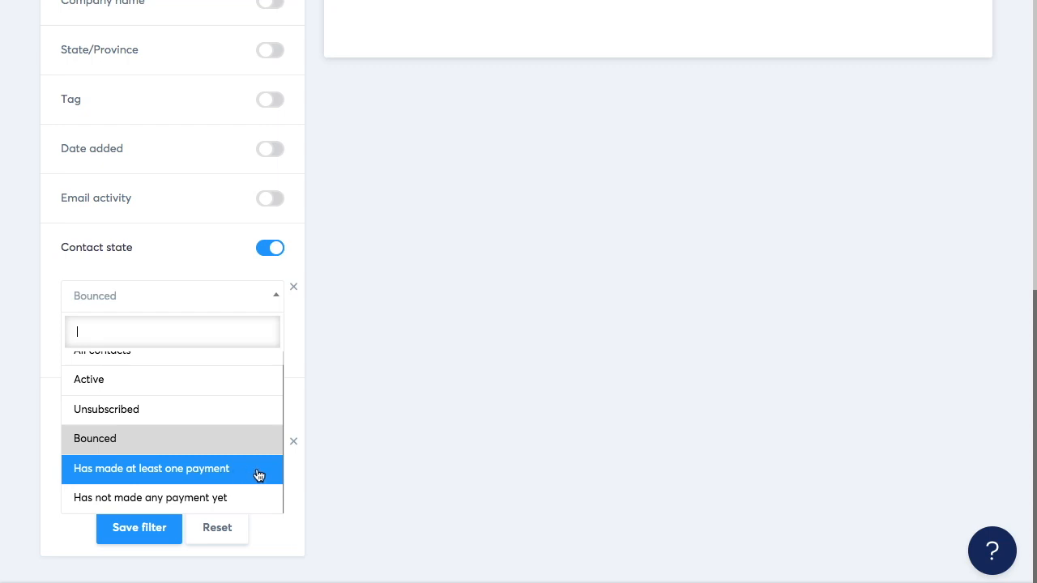
{"action": "left_click", "coordinate": [295, 486]}
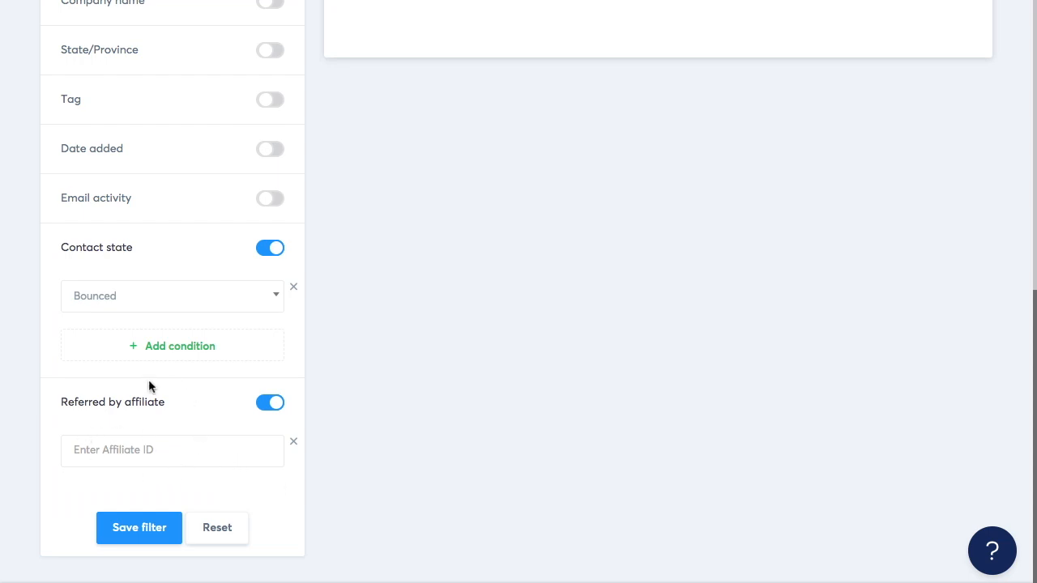
{"action": "left_click", "coordinate": [271, 249]}
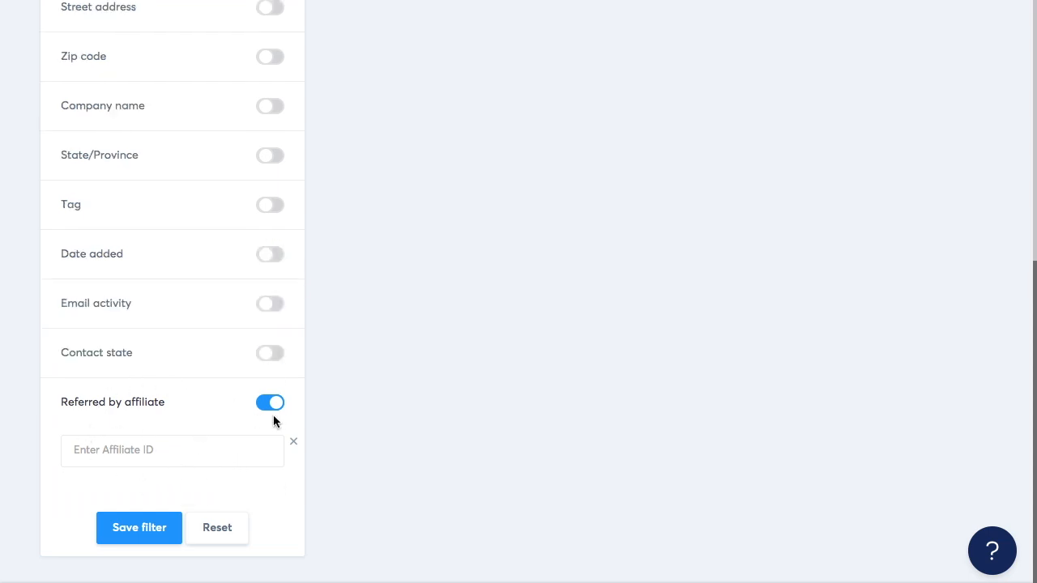
{"action": "left_click", "coordinate": [183, 455]}
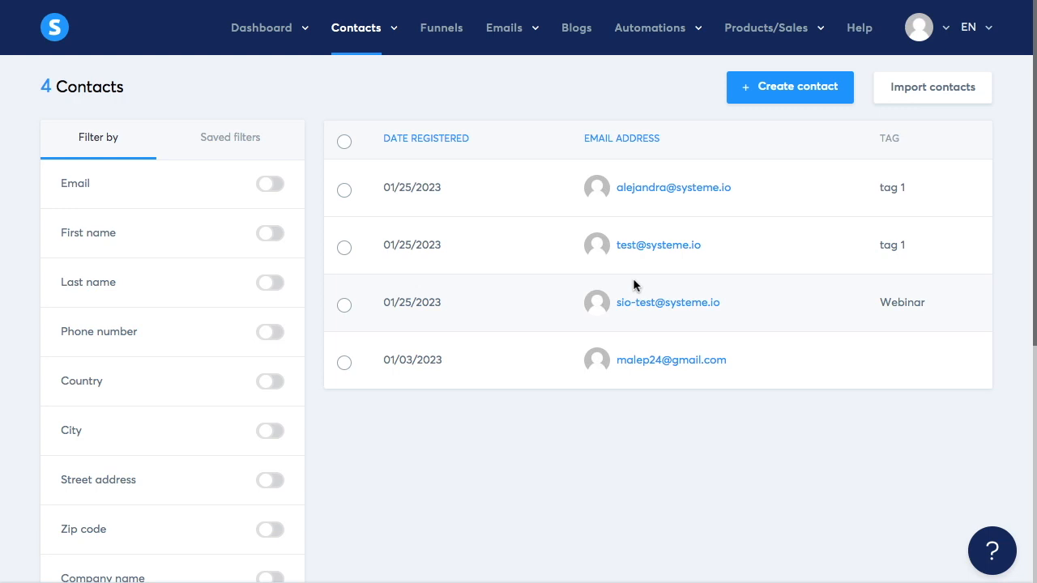
Add the tag "Webinar" to all contacts in the list and reload the page.
{"action": "left_click", "coordinate": [345, 141]}
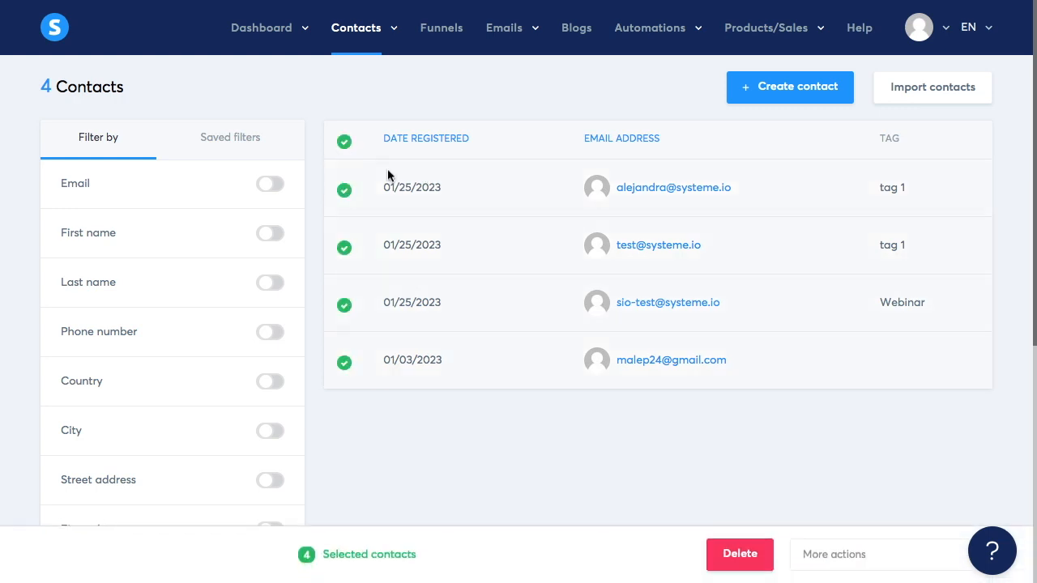
{"action": "left_click", "coordinate": [828, 556]}
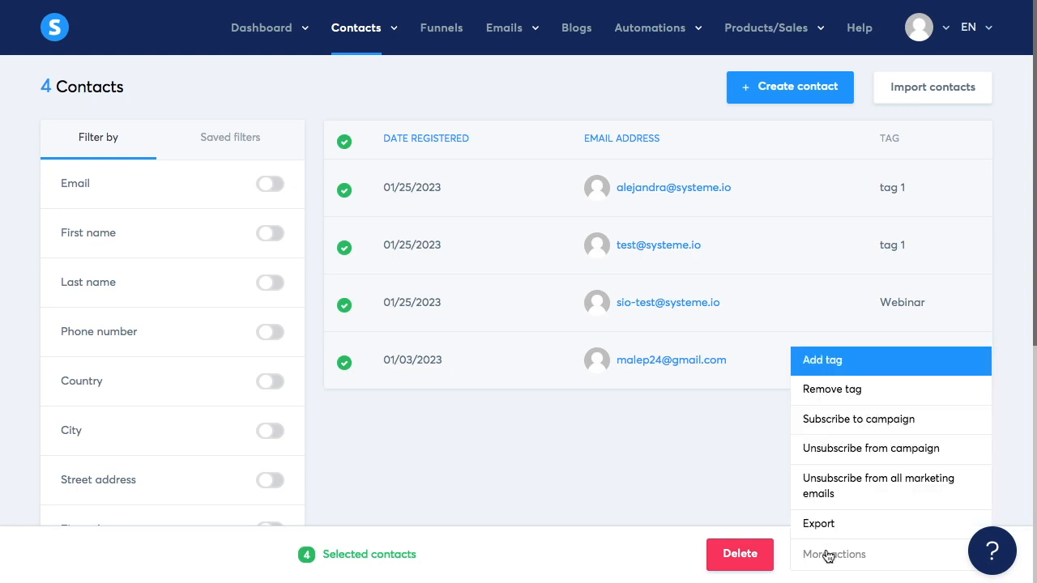
{"action": "left_click", "coordinate": [859, 364]}
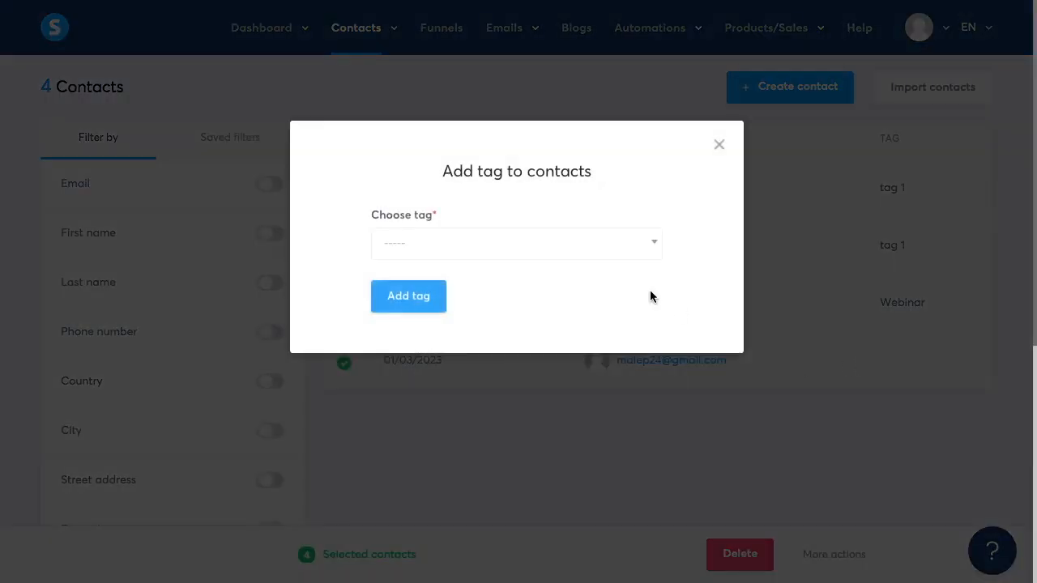
{"action": "left_click", "coordinate": [570, 251]}
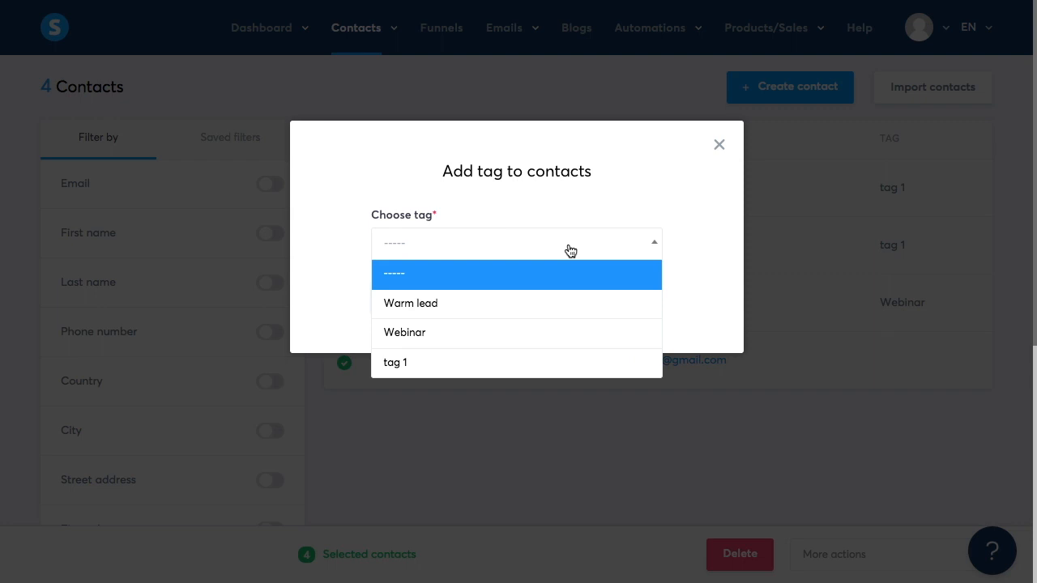
{"action": "left_click", "coordinate": [437, 332]}
{"action": "left_click", "coordinate": [426, 306]}
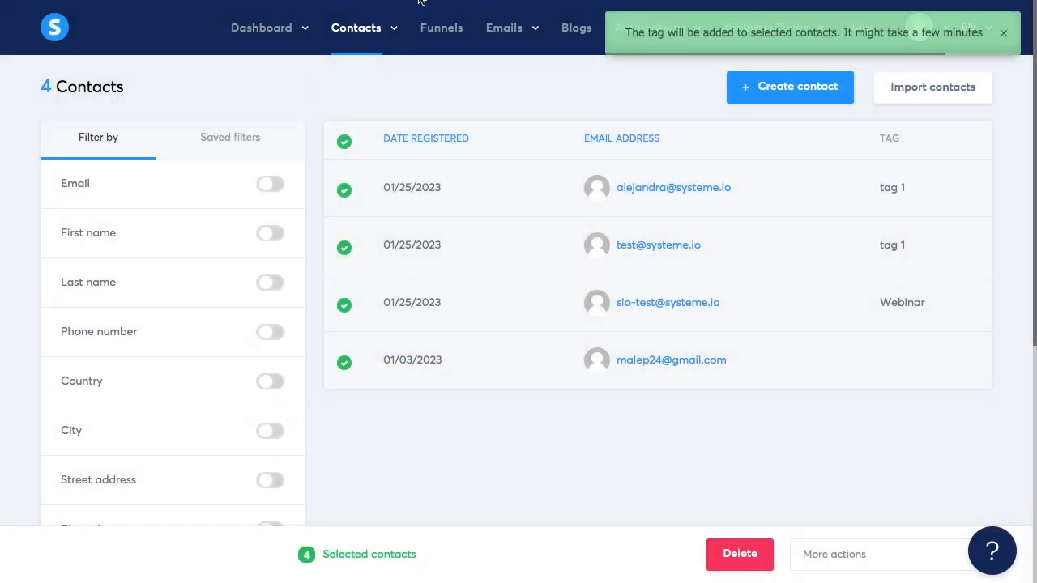
{"action": "key", "text": "super+r"}
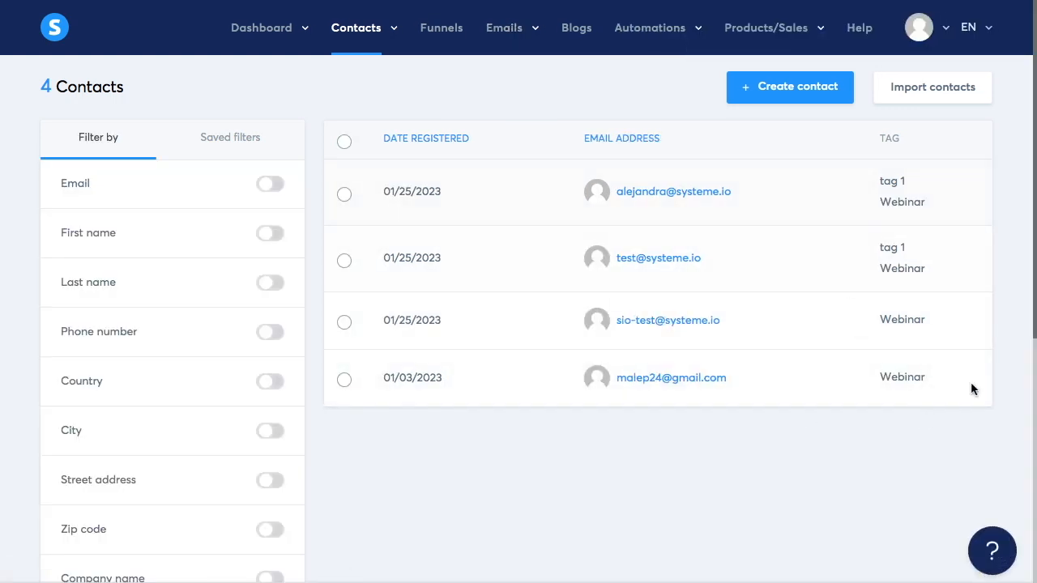
Select the first two contacts in the list and remove a tag from them.
{"action": "left_click", "coordinate": [348, 199]}
{"action": "left_click", "coordinate": [344, 261]}
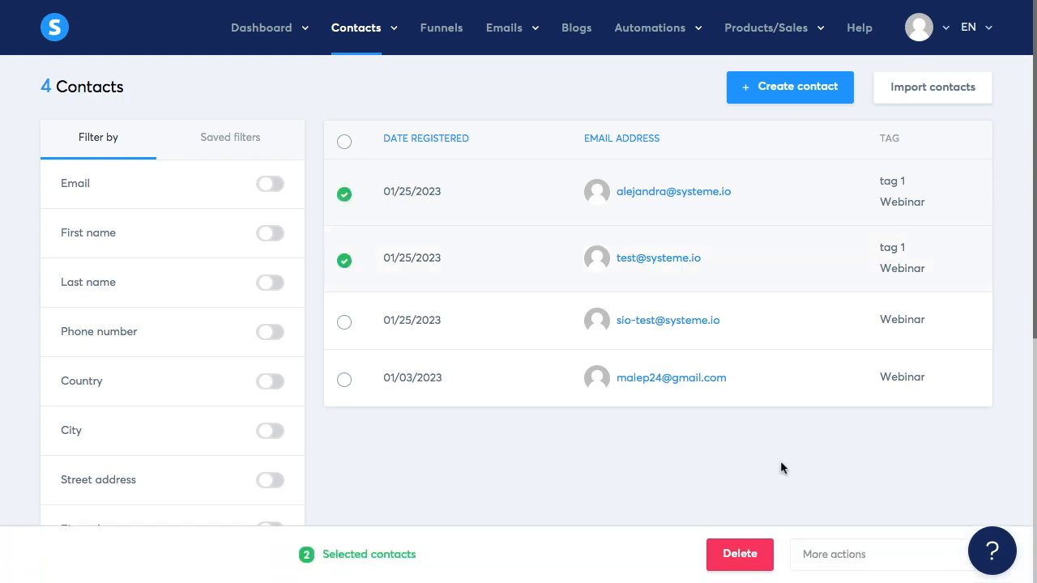
{"action": "left_click", "coordinate": [835, 557]}
{"action": "left_click", "coordinate": [862, 390]}
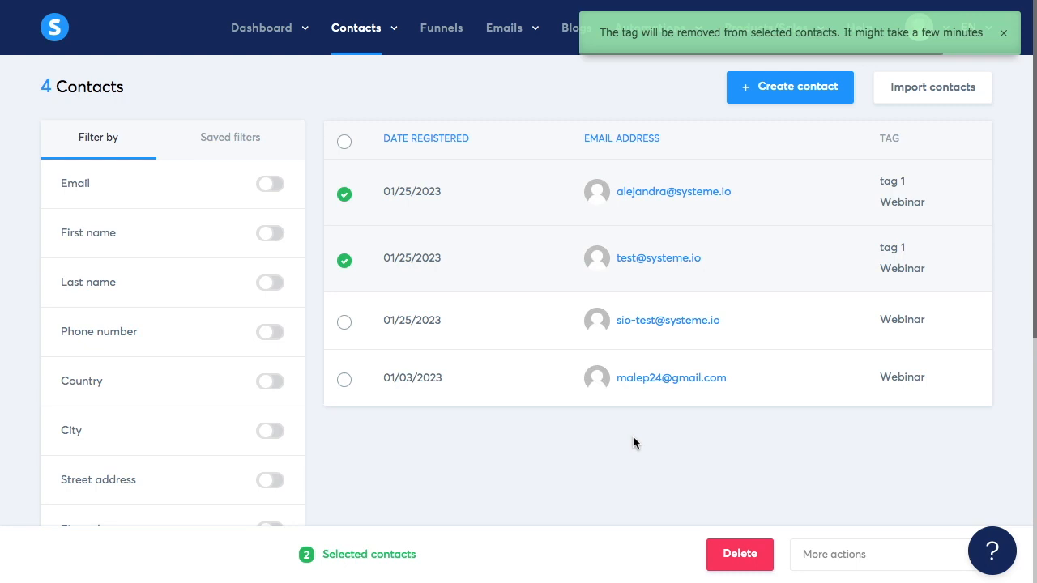
Review the bulk actions and the export columns and delimiter for the two selected contacts, closing the dialog without exporting.
{"action": "left_click", "coordinate": [866, 556]}
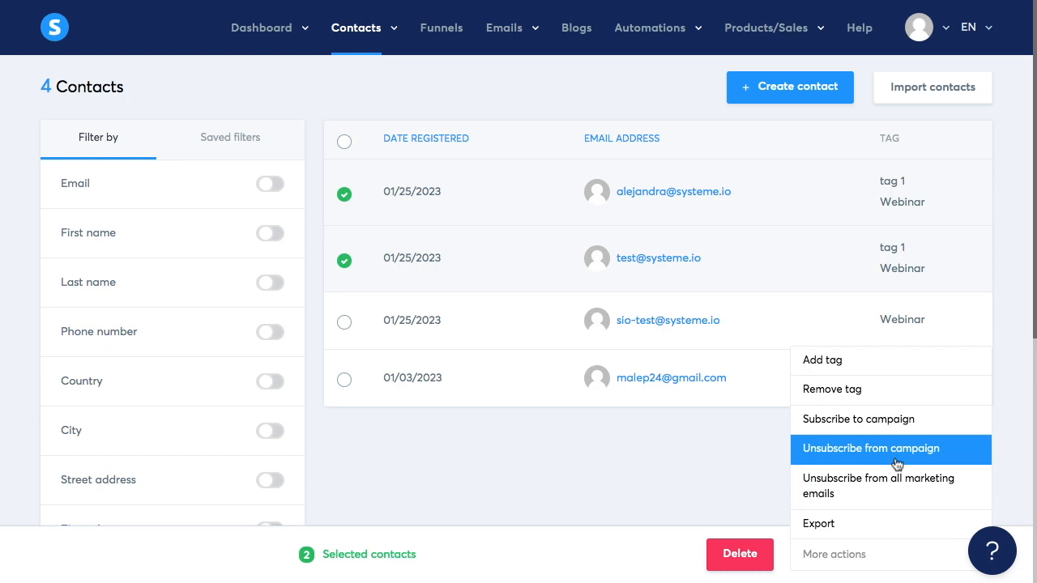
{"action": "left_click", "coordinate": [865, 527]}
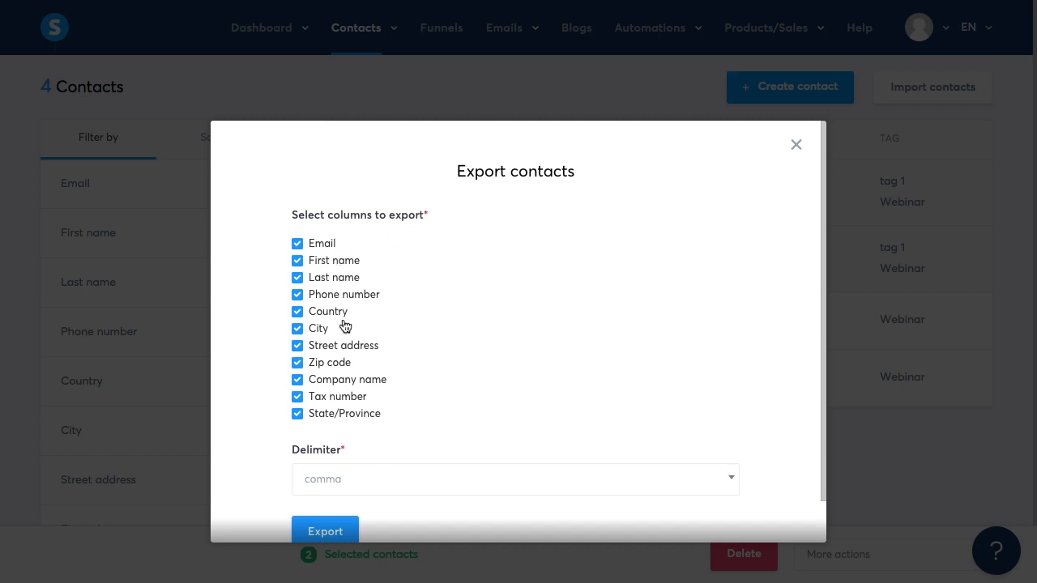
{"action": "scroll", "coordinate": [452, 424], "scroll_direction": "down", "scroll_amount": 1}
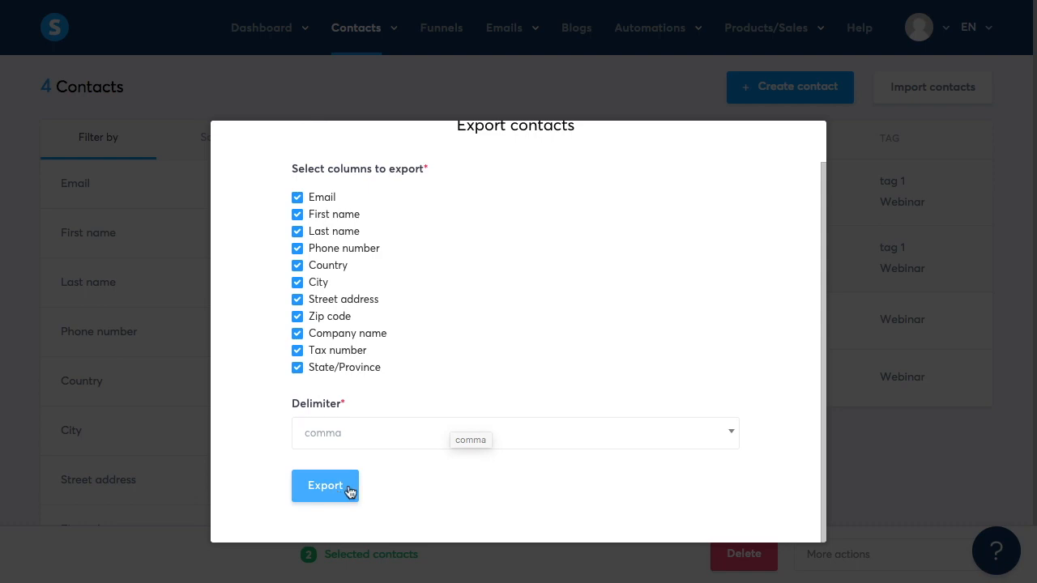
{"action": "scroll", "coordinate": [531, 395], "scroll_direction": "up", "scroll_amount": 1}
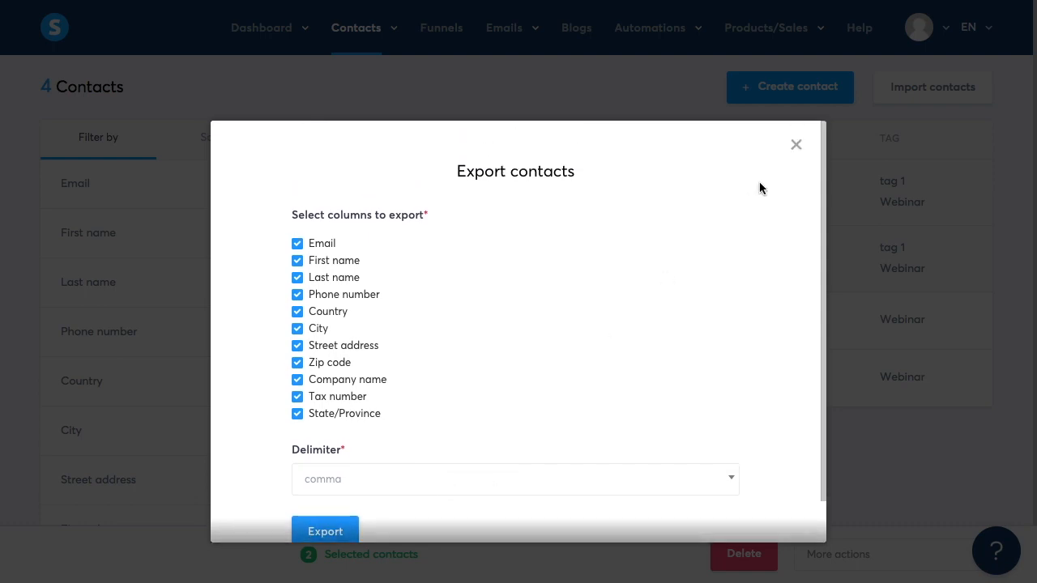
{"action": "left_click", "coordinate": [794, 146]}
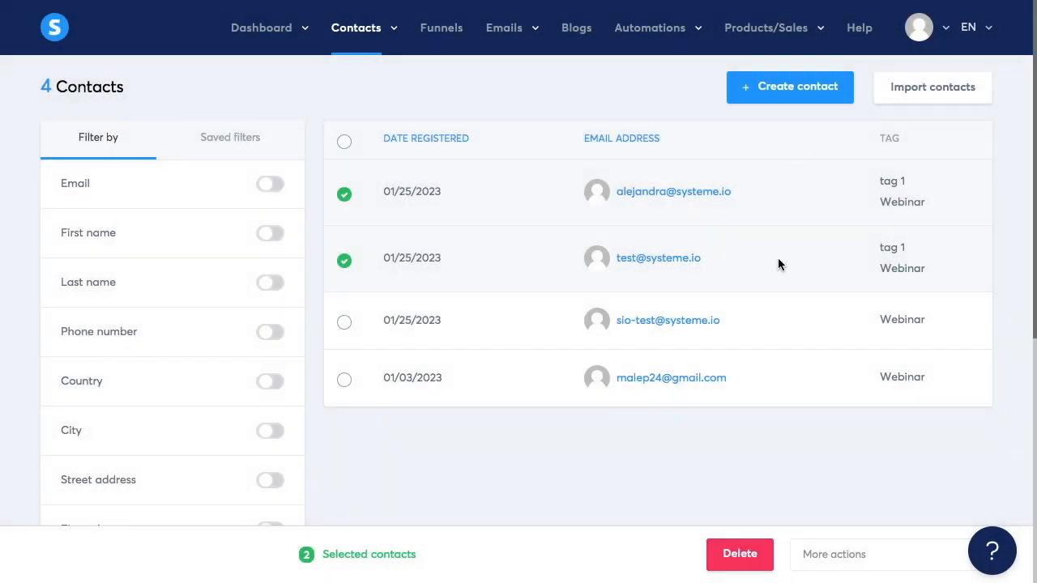